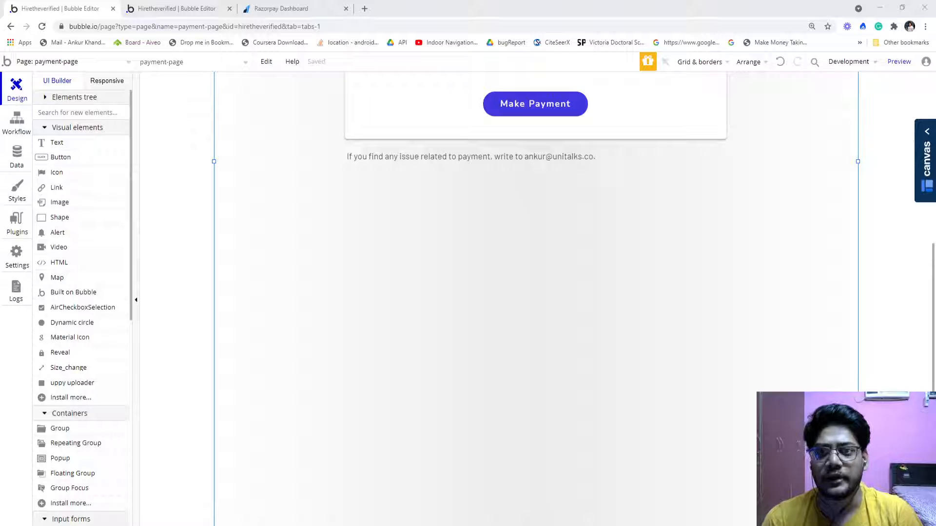
# Search the web for "razorpay payment rest api" in a new browser tab.
pyautogui.click(92, 208)
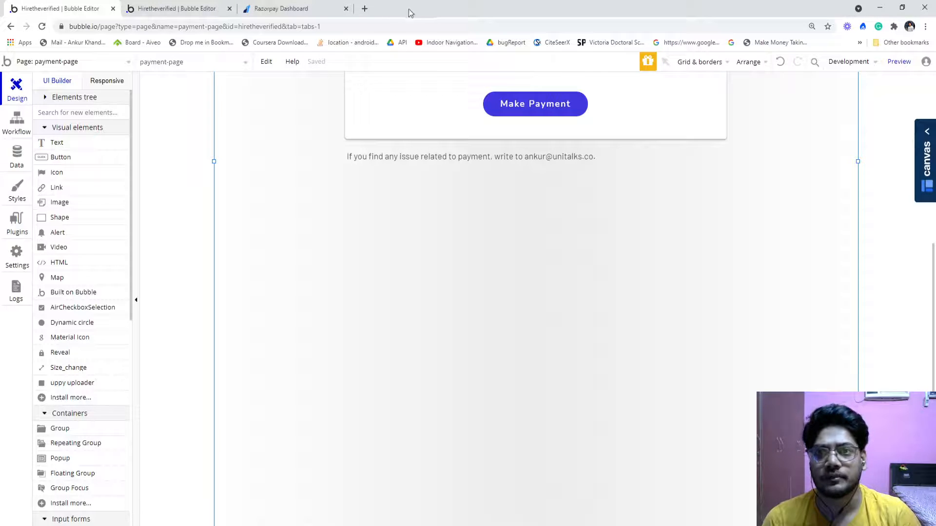
pyautogui.click(364, 9)
pyautogui.write('raz')
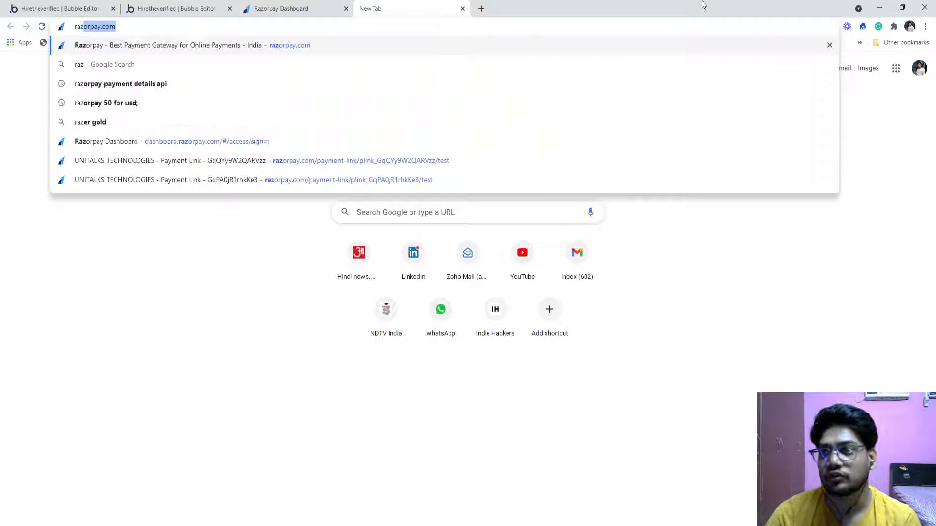
pyautogui.write('orp')
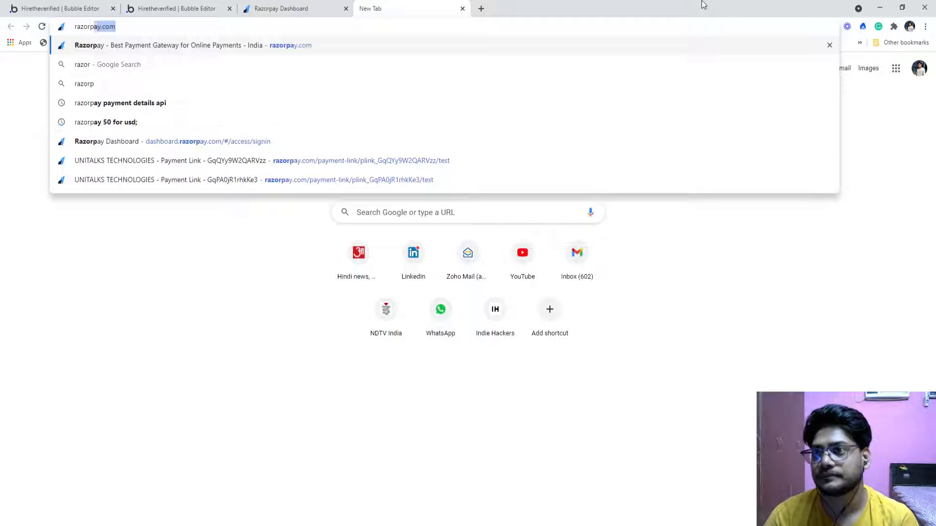
pyautogui.write('ay payment')
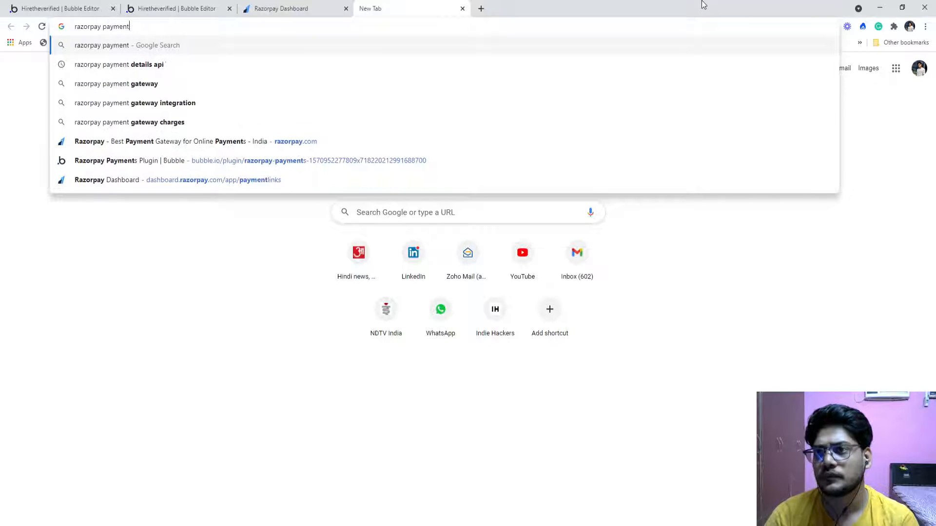
pyautogui.write(' rest api')
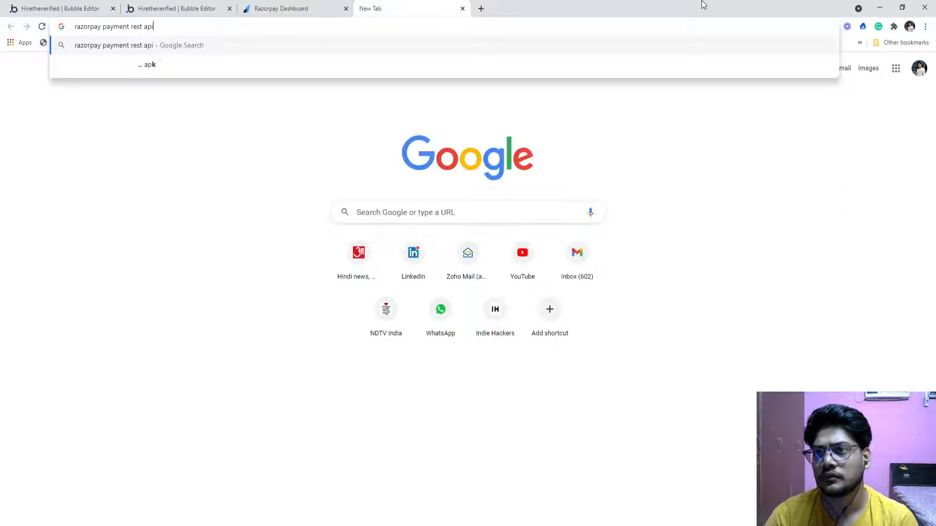
pyautogui.press('Return')
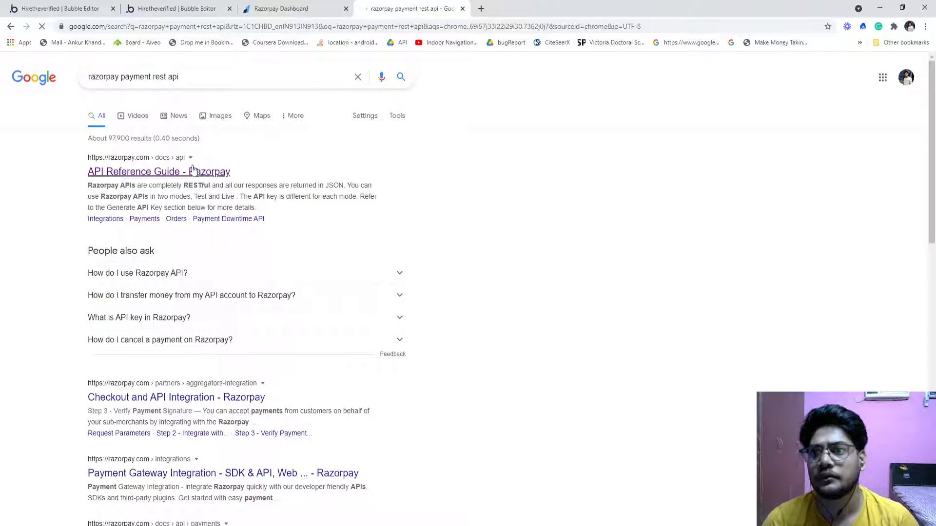
# Open Razorpay's API Reference Guide from the search results and look through it down to the error response section.
pyautogui.click(528, 6)
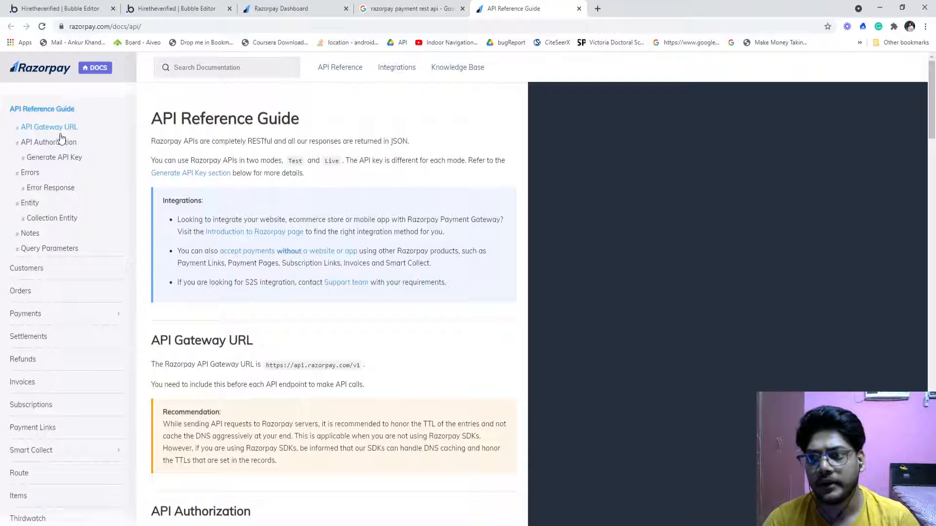
pyautogui.scroll(-15, 331, 272)
pyautogui.scroll(-6, 331, 272)
pyautogui.scroll(5, 331, 271)
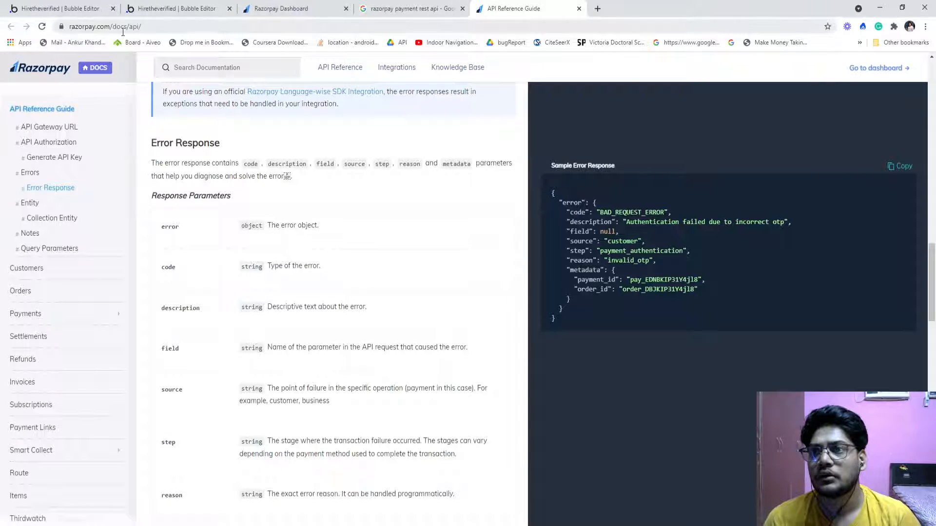
# Return to the payment-page design in the Bubble editor and select the Make Payment button.
pyautogui.click(66, 10)
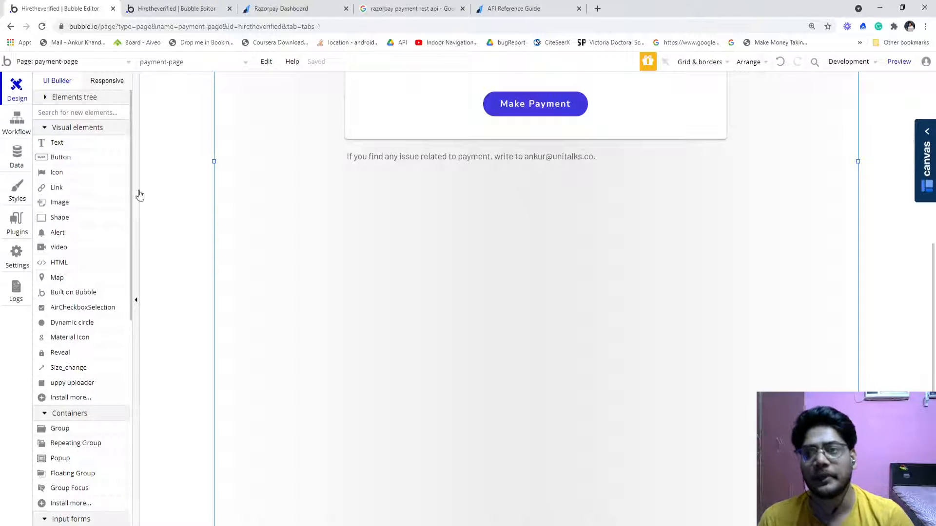
pyautogui.click(546, 112)
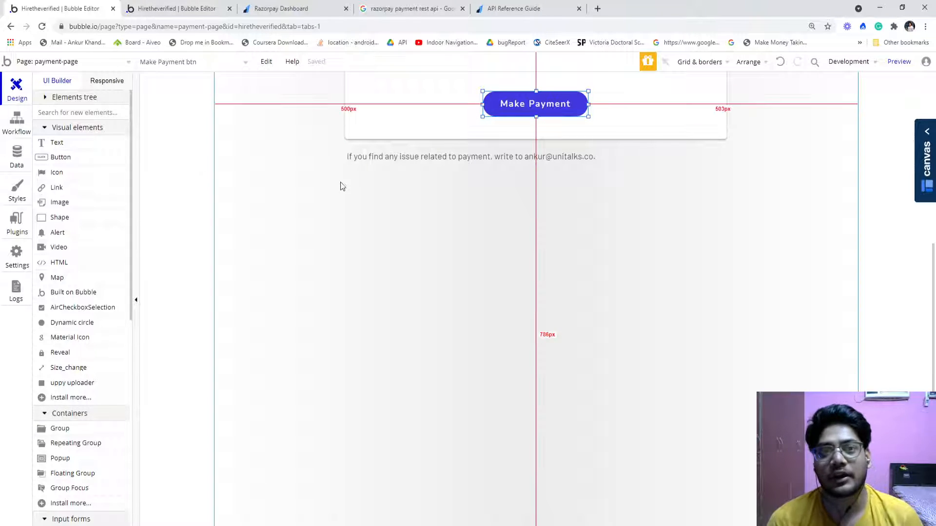
pyautogui.click(340, 204)
pyautogui.click(527, 115)
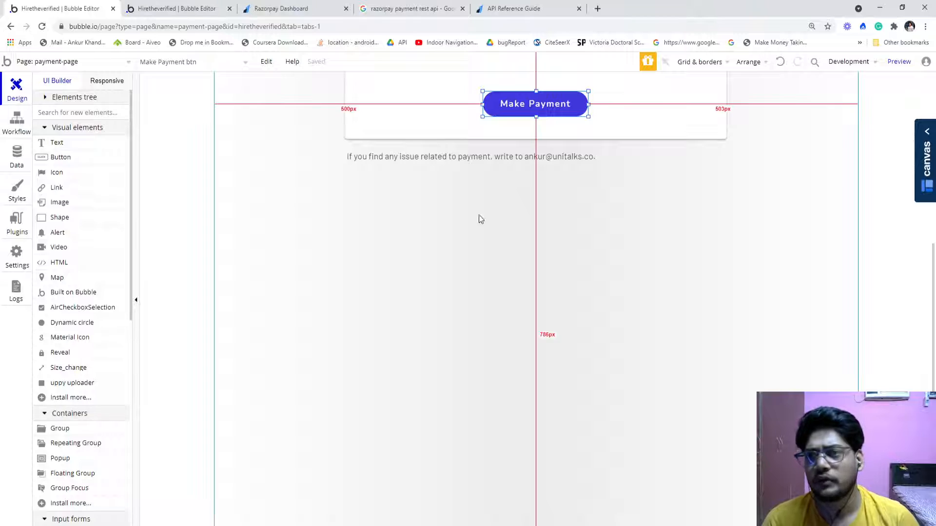
# Open the Make Payment button's click workflow and inspect its loading popup and Create Payment Page actions.
pyautogui.click(17, 121)
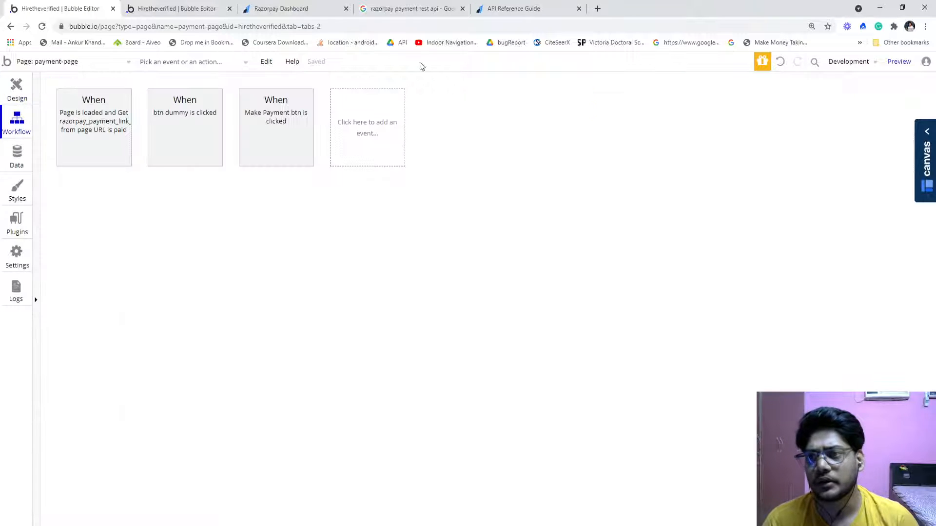
pyautogui.click(275, 137)
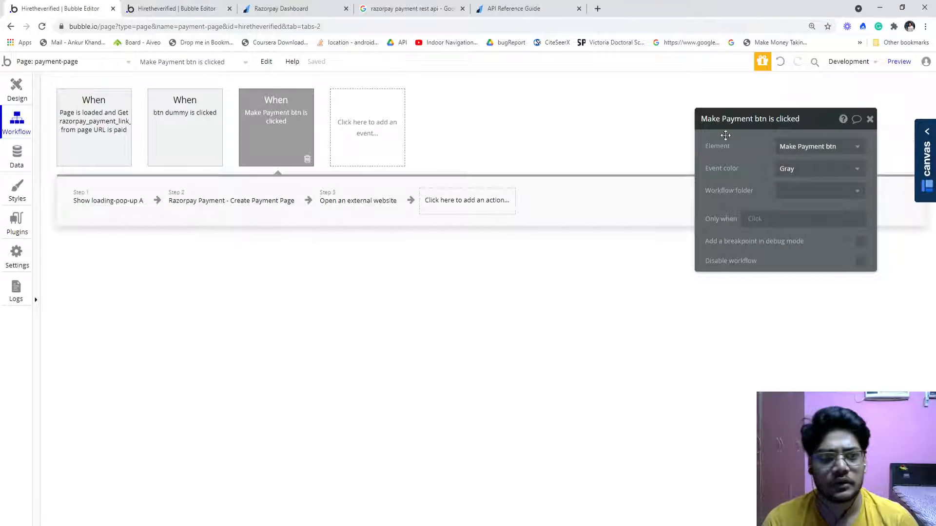
pyautogui.click(120, 207)
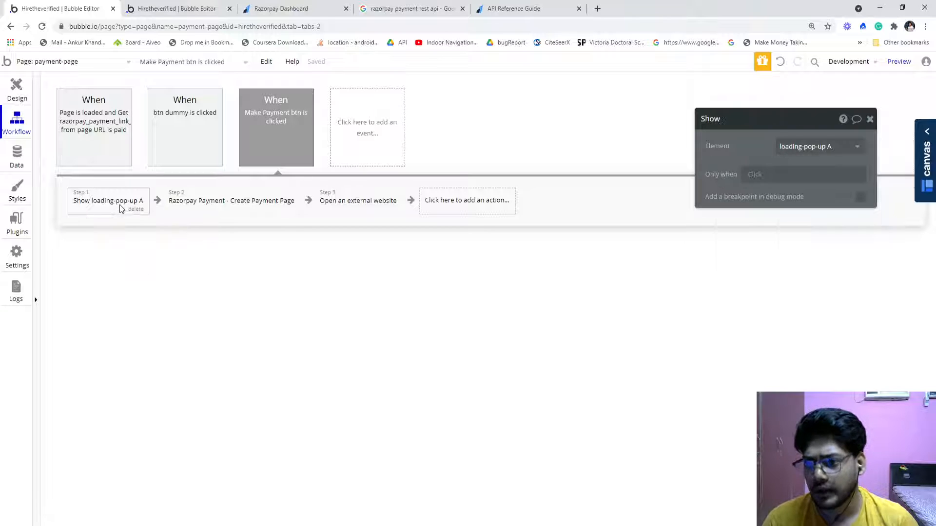
pyautogui.click(273, 205)
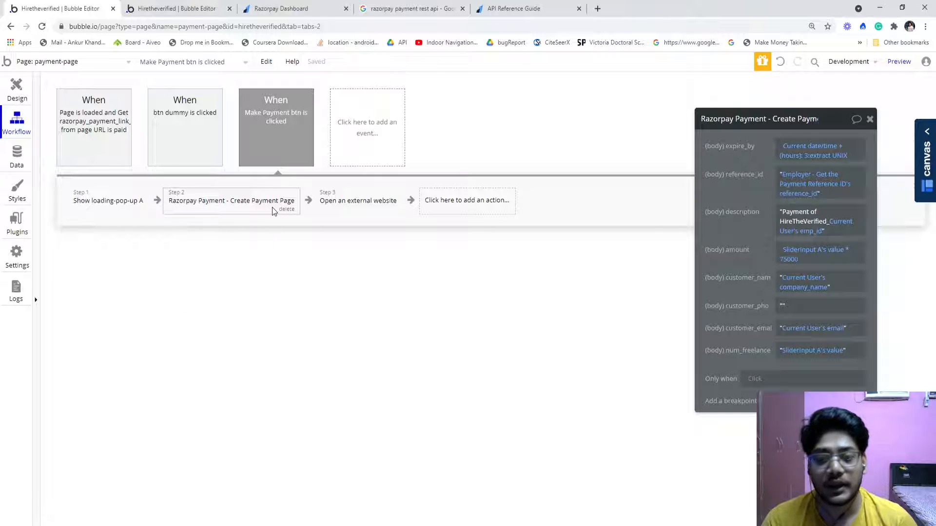
# Switch to the API Connector in the other Bubble editor tab and check the Create Payment Page call's name and usage type.
pyautogui.click(223, 10)
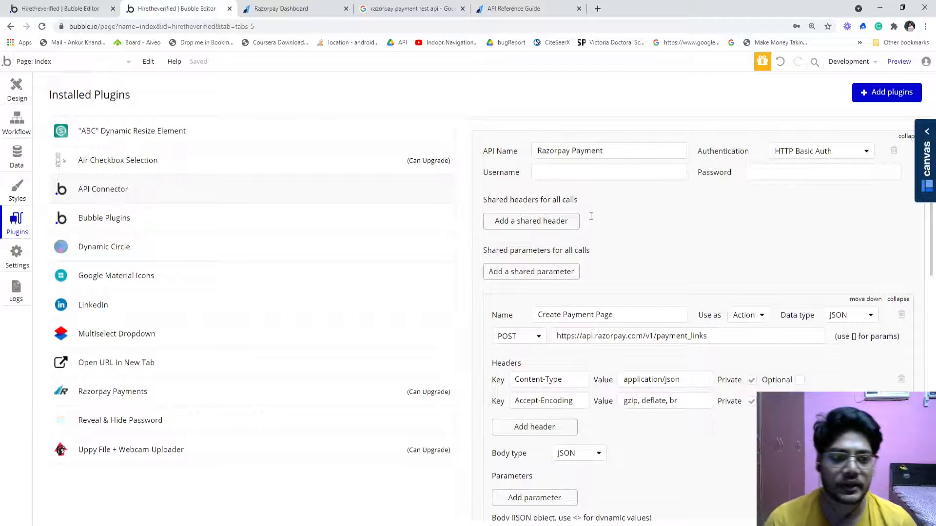
pyautogui.scroll(-1, 623, 292)
pyautogui.click(627, 270)
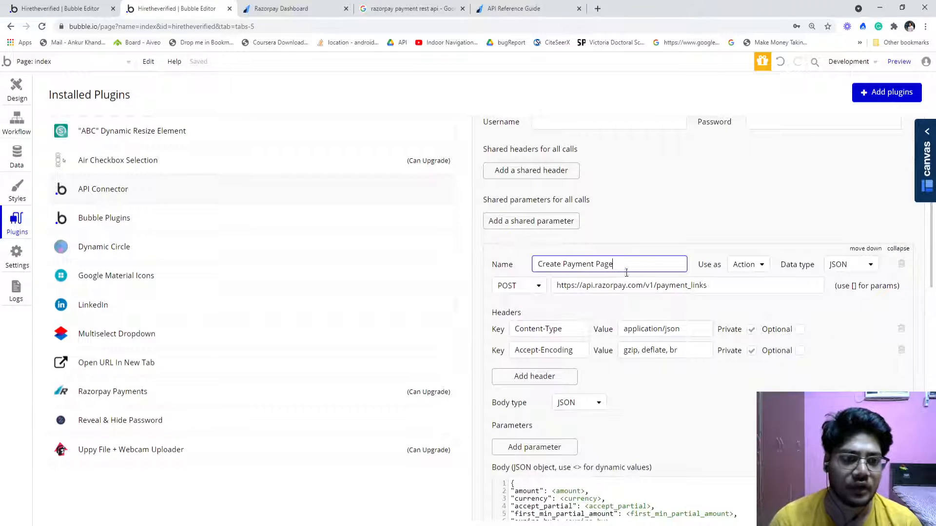
pyautogui.scroll(-1, 685, 253)
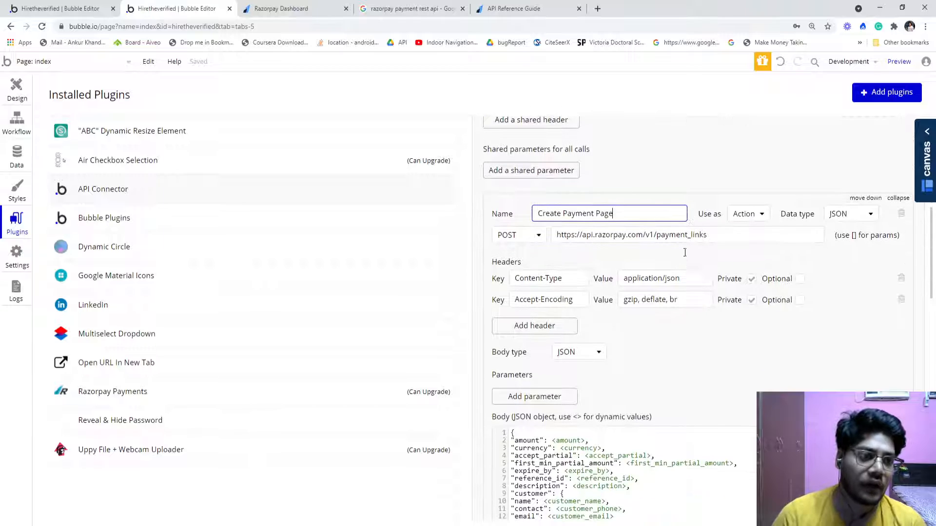
pyautogui.click(755, 213)
pyautogui.click(750, 214)
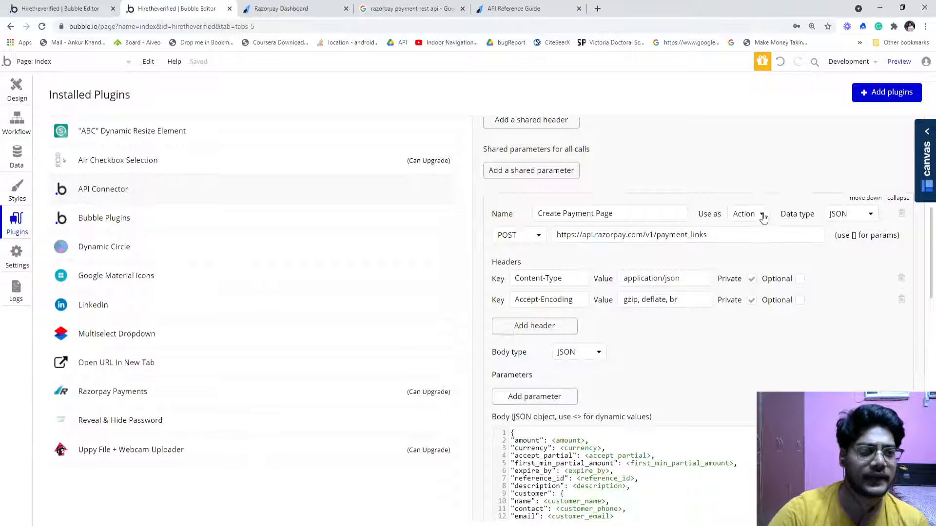
# Inspect the POST endpoint URL of the Create Payment Page call.
pyautogui.scroll(-3, 759, 190)
pyautogui.scroll(2, 759, 190)
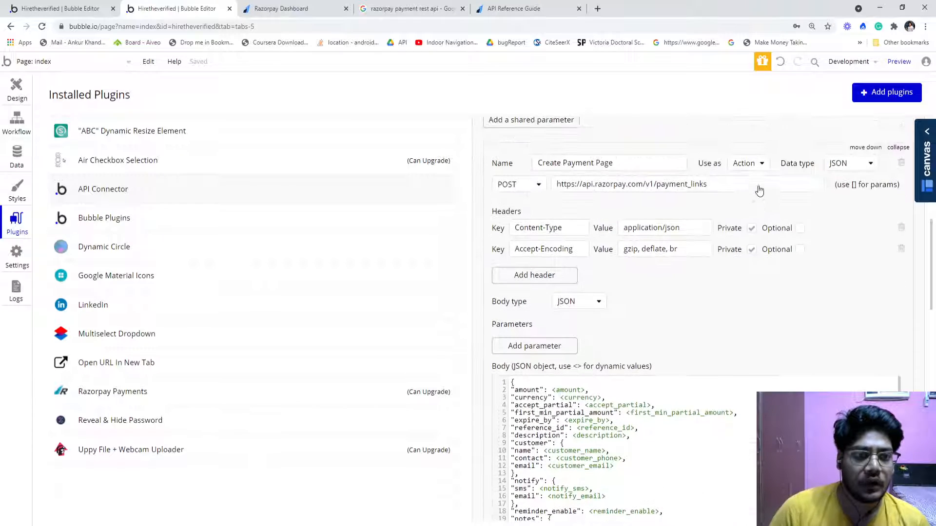
pyautogui.click(600, 190)
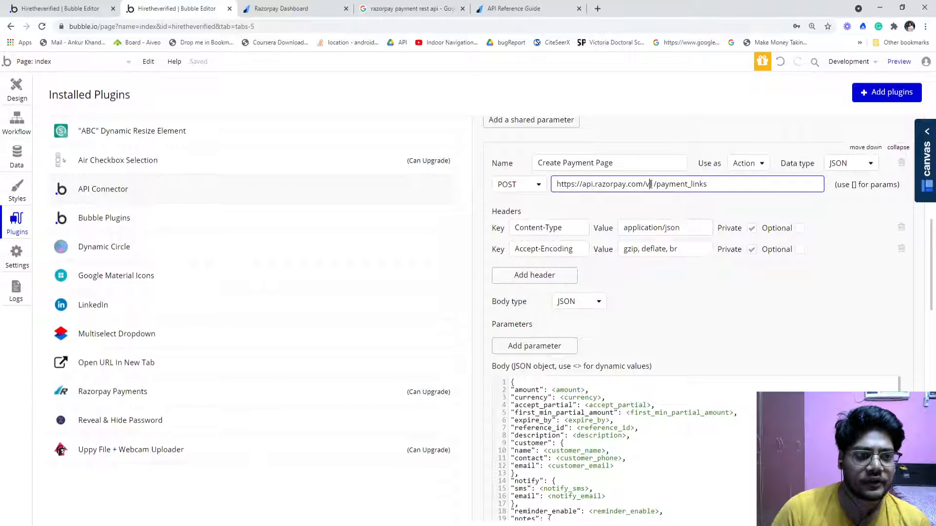
pyautogui.doubleClick(574, 184)
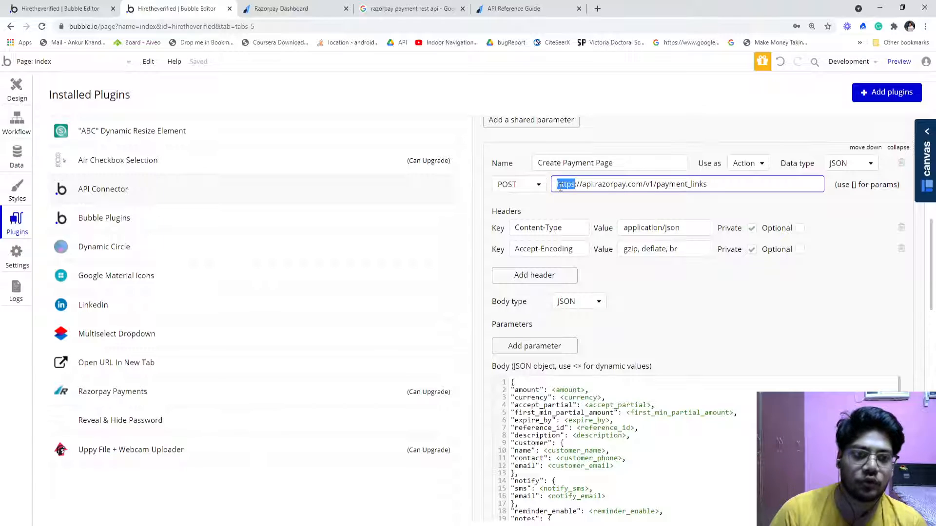
pyautogui.click(560, 185)
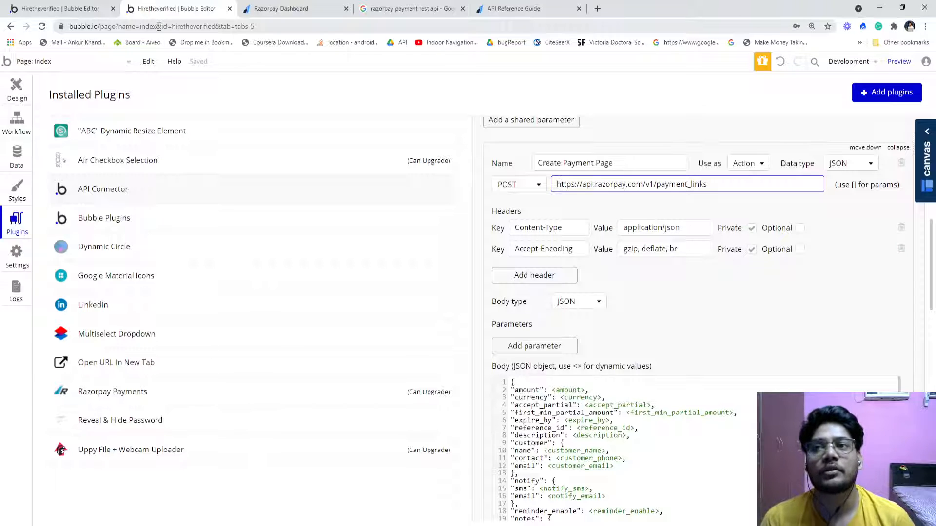
# Preview the app's index page to examine its web address, and close the preview.
pyautogui.click(898, 61)
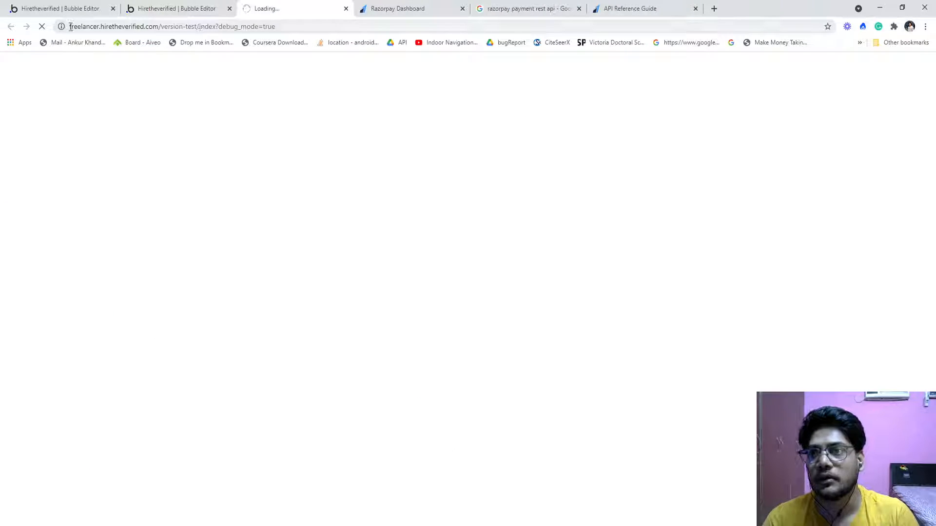
pyautogui.click(98, 27)
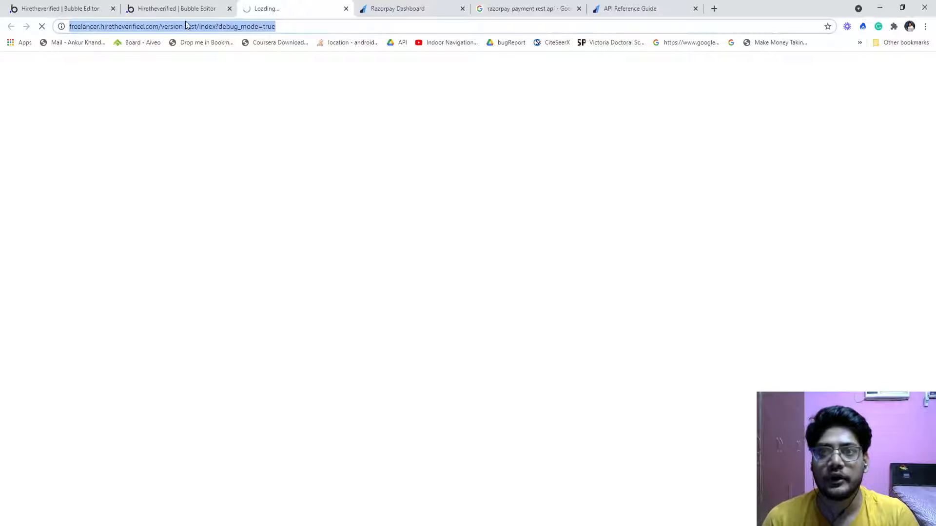
pyautogui.hotkey('ctrl', 'w')
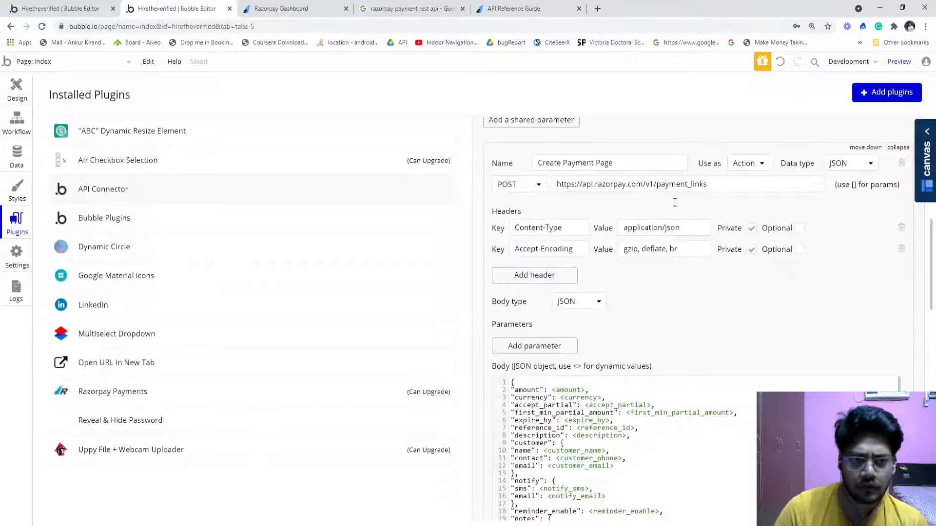
# Inspect the Content-Type and Accept-Encoding headers of the Create Payment Page call.
pyautogui.scroll(-1, 674, 202)
pyautogui.click(568, 178)
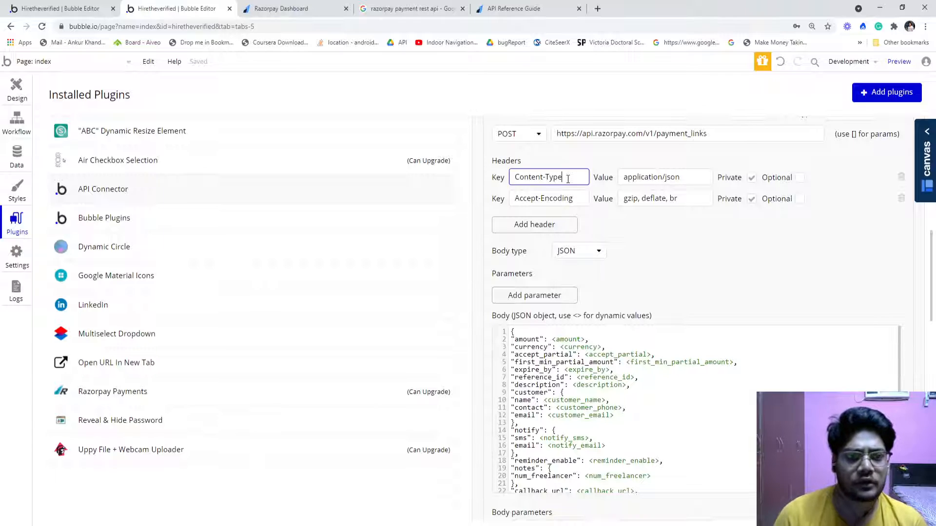
pyautogui.doubleClick(568, 179)
pyautogui.click(687, 180)
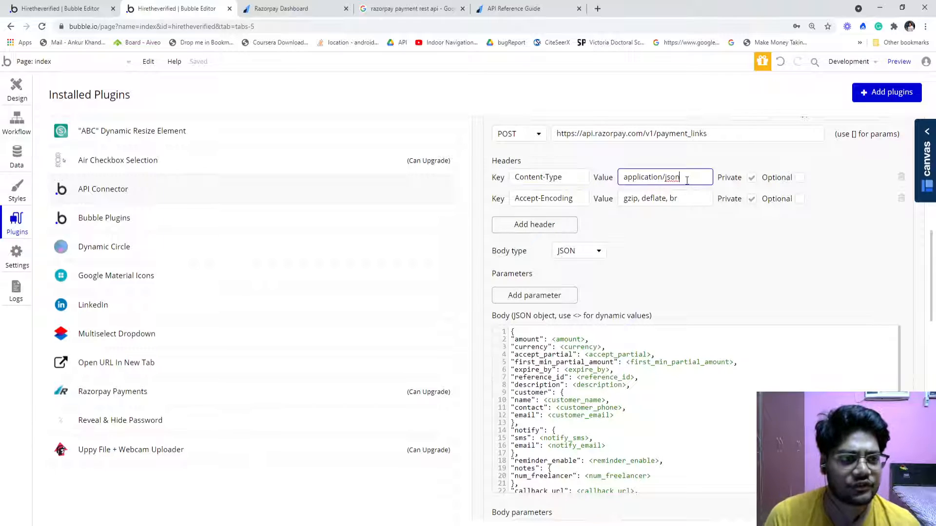
pyautogui.click(722, 251)
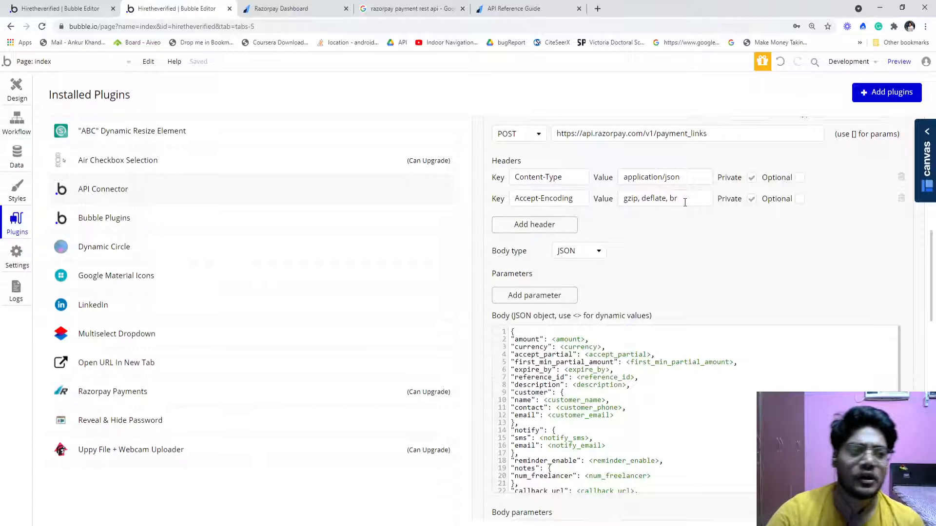
# Examine the JSON body and the body parameters of the Create Payment Page call.
pyautogui.scroll(-5, 679, 229)
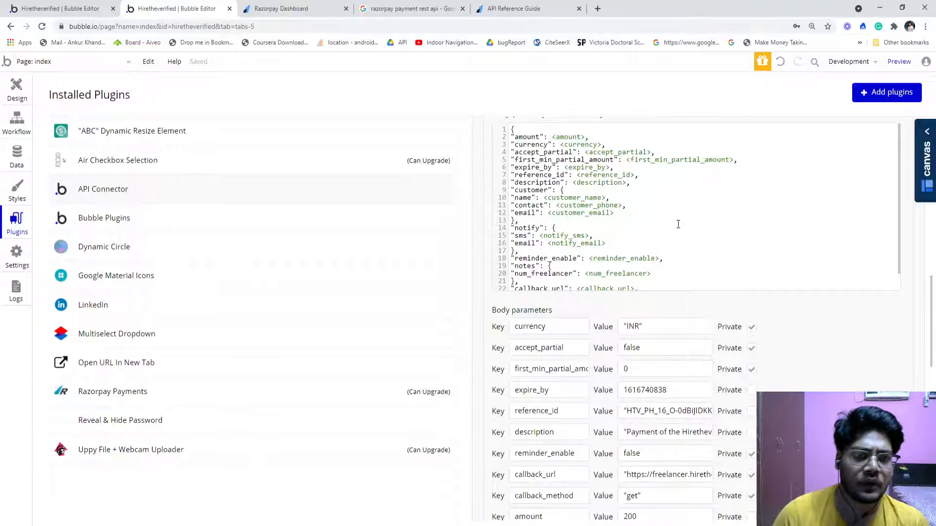
pyautogui.scroll(3, 678, 225)
pyautogui.scroll(-6, 676, 219)
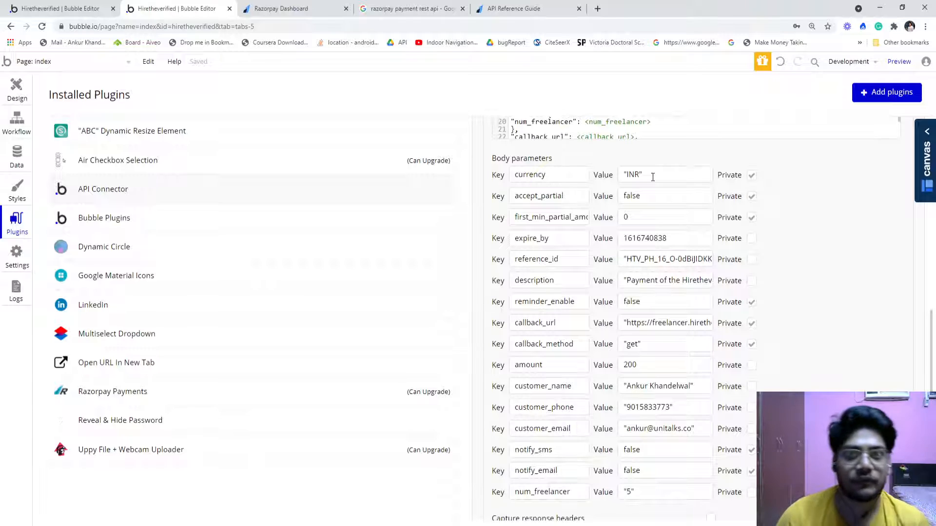
# Glance at the API keys in the Razorpay Dashboard, and return to Bubble to inspect the call's currency body parameter.
pyautogui.click(290, 6)
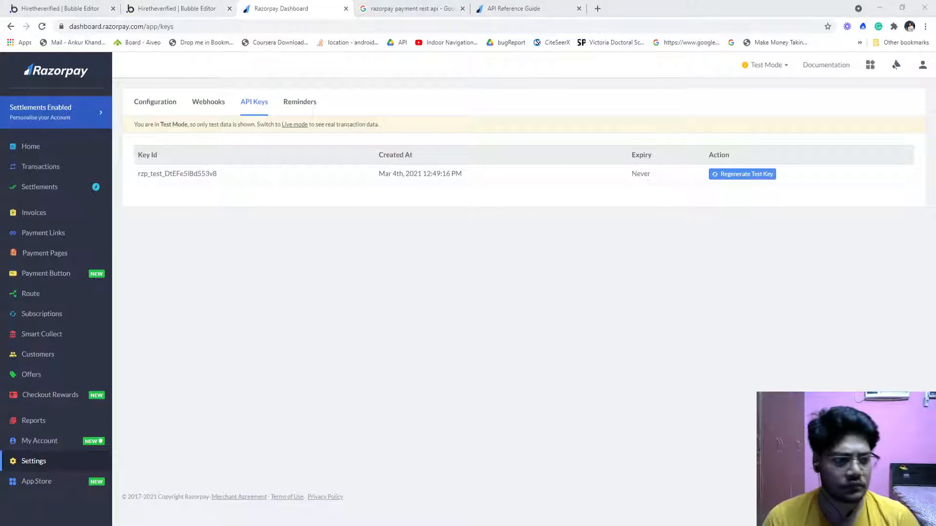
pyautogui.click(193, 8)
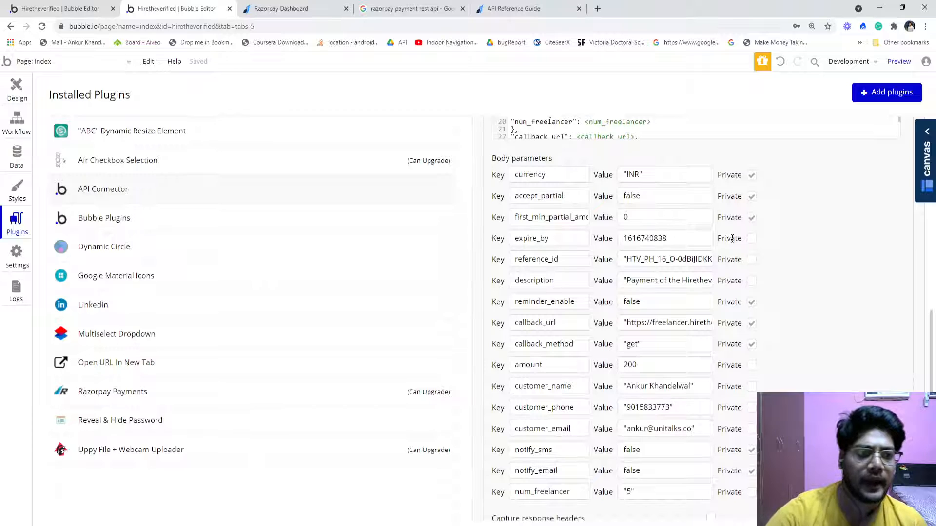
pyautogui.click(661, 175)
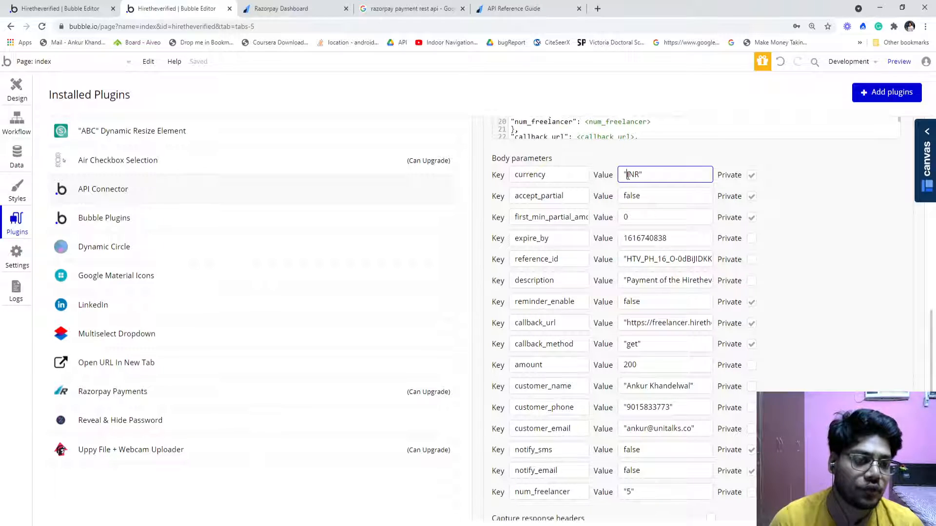
pyautogui.click(799, 188)
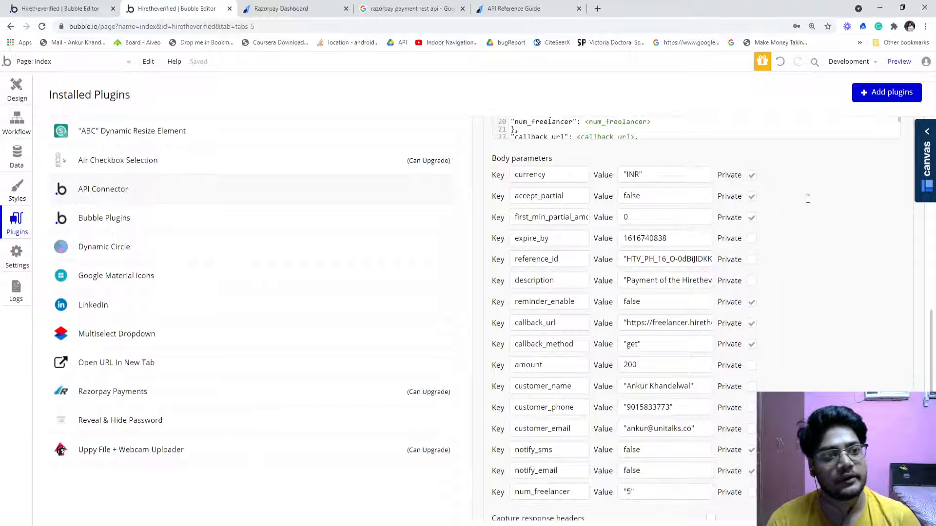
# Inspect the currency and accept_partial body parameters of the Create Payment Page call.
pyautogui.click(707, 174)
pyautogui.click(780, 180)
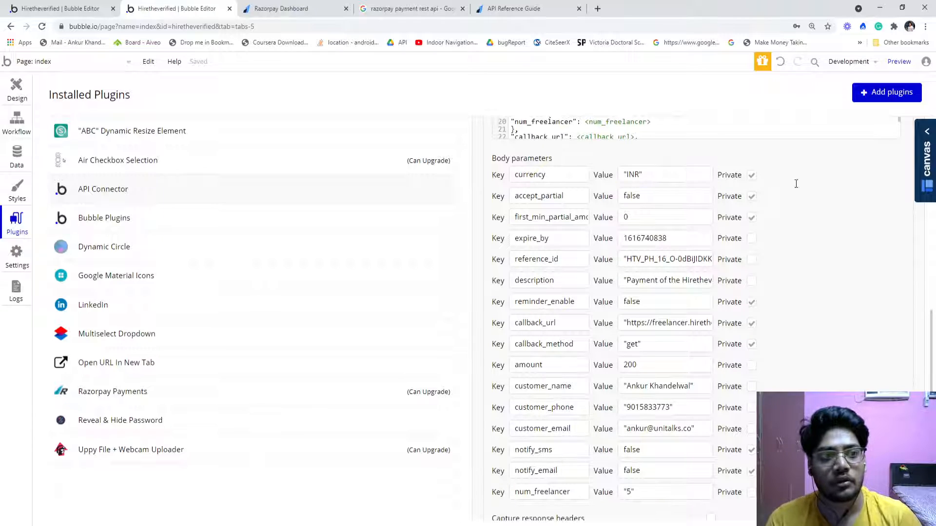
pyautogui.click(541, 195)
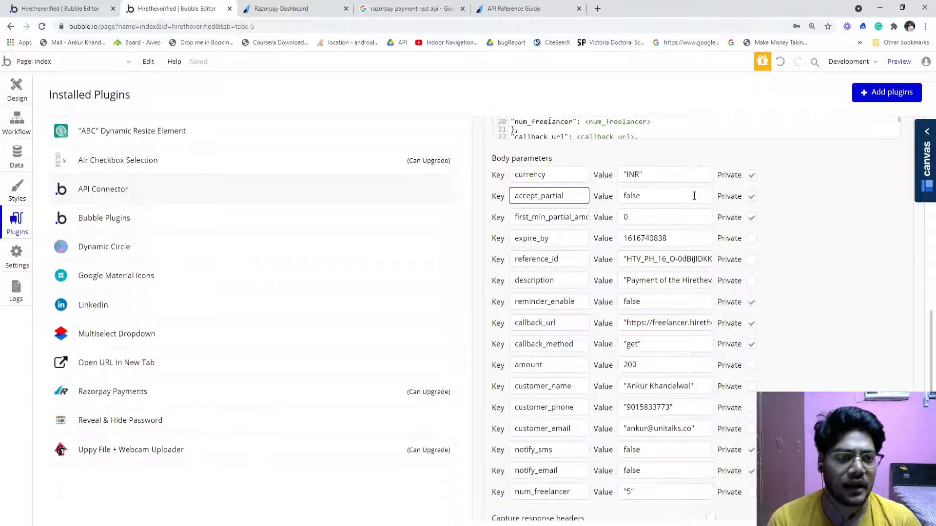
pyautogui.click(823, 195)
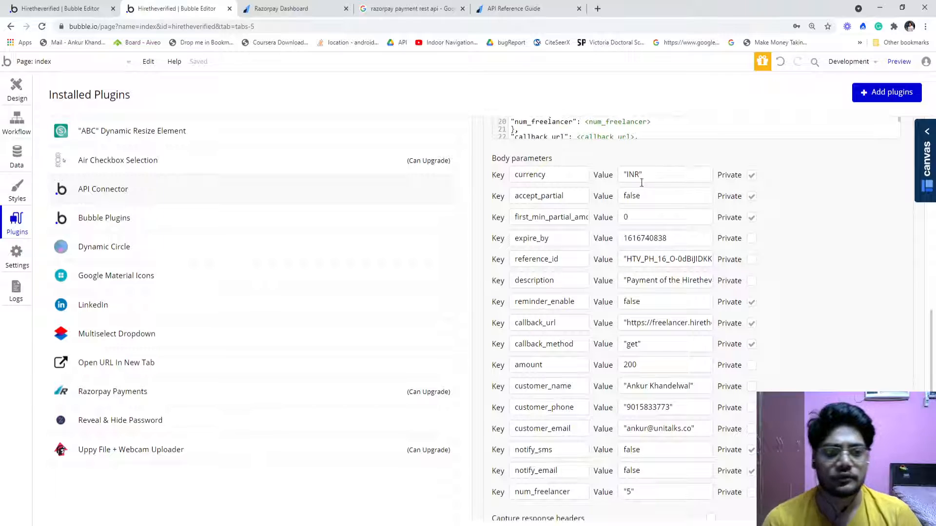
pyautogui.click(671, 195)
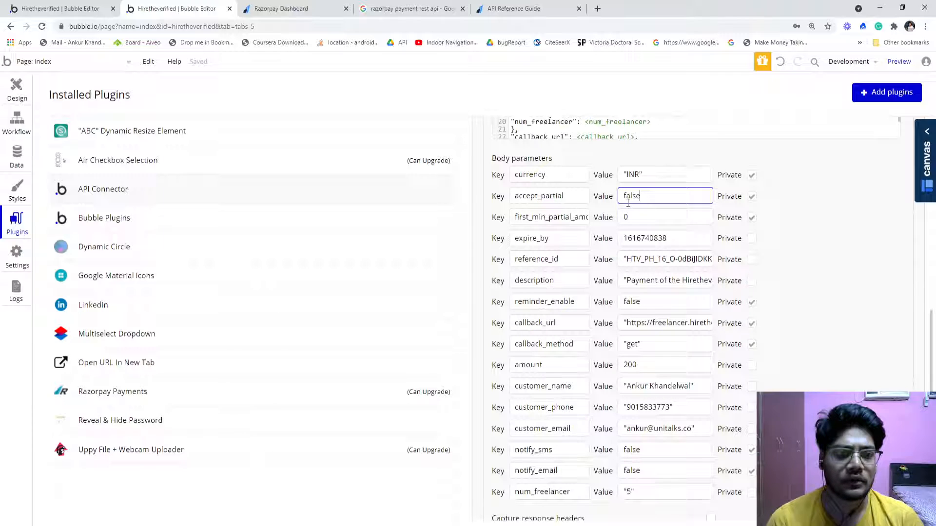
# Inspect the call's minimum first partial amount parameter and compare it with the accept_partial value.
pyautogui.click(573, 217)
pyautogui.scroll(-1, 557, 195)
pyautogui.scroll(1, 557, 192)
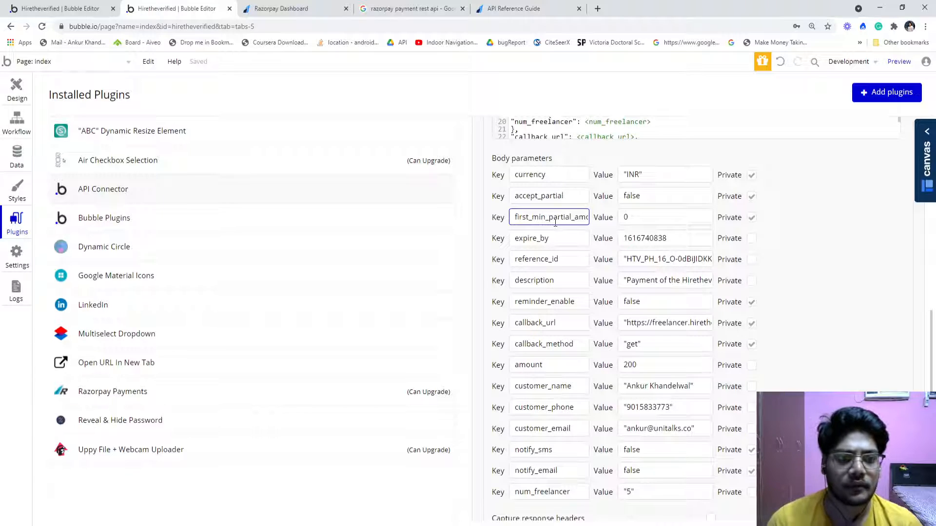
pyautogui.click(651, 217)
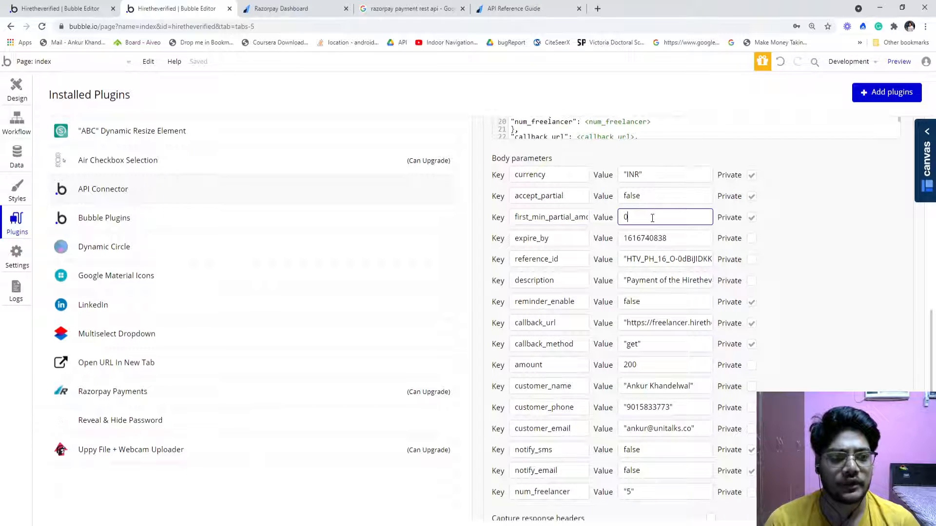
pyautogui.click(657, 197)
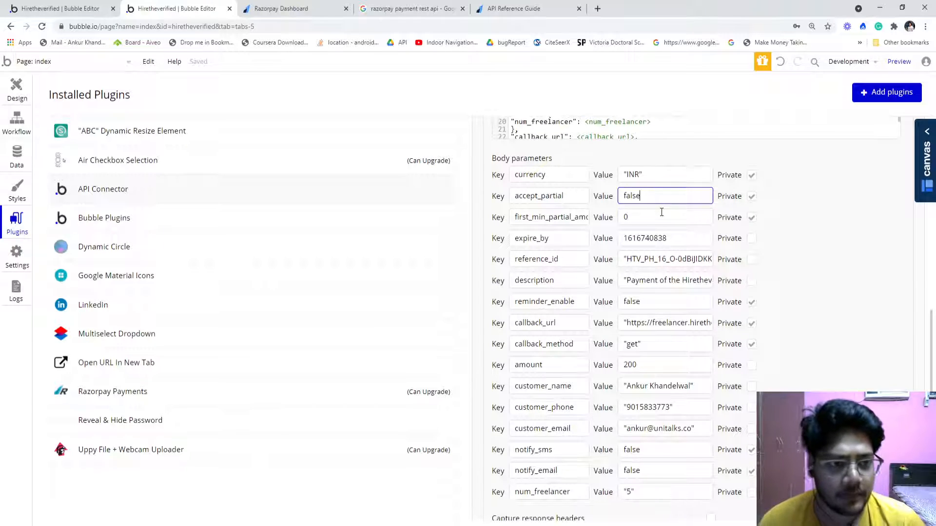
pyautogui.click(662, 213)
pyautogui.scroll(-1, 662, 213)
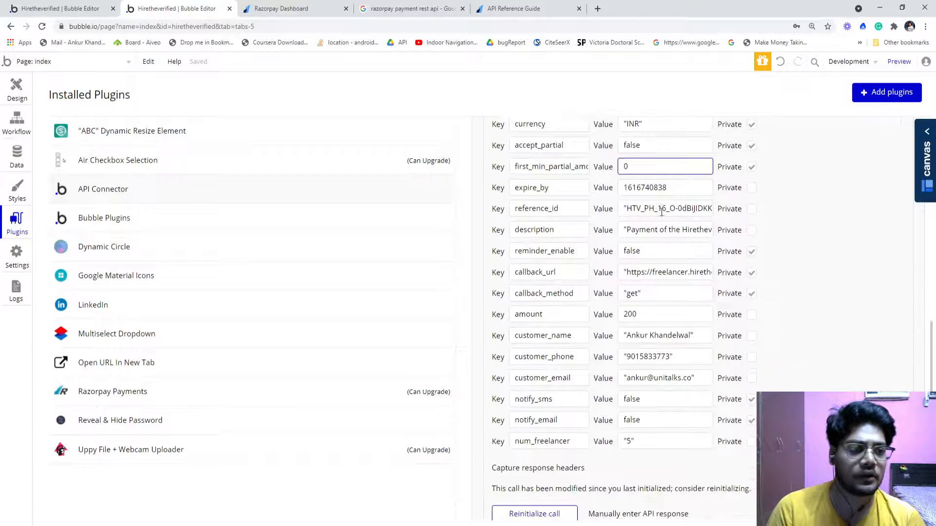
# Inspect the expire_by body parameter and check it against the call's JSON body.
pyautogui.click(555, 188)
pyautogui.click(685, 188)
pyautogui.click(558, 196)
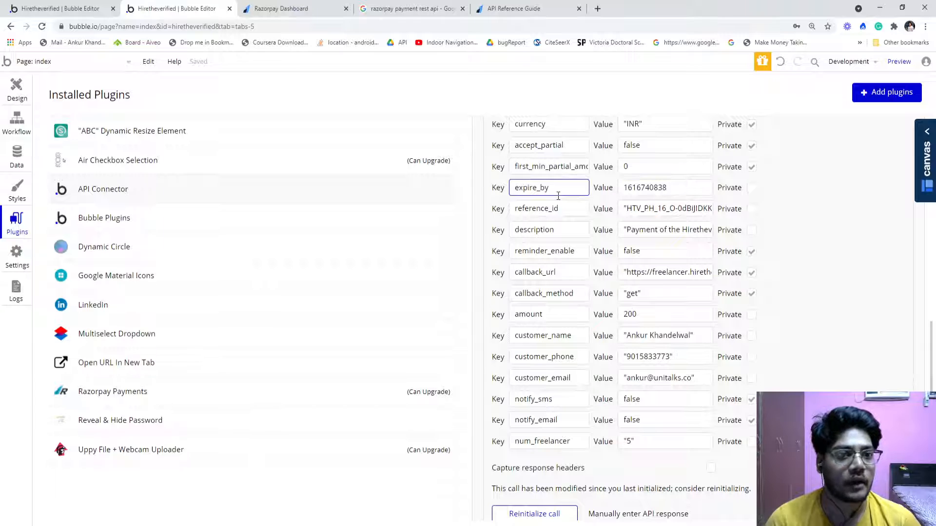
pyautogui.scroll(3, 558, 195)
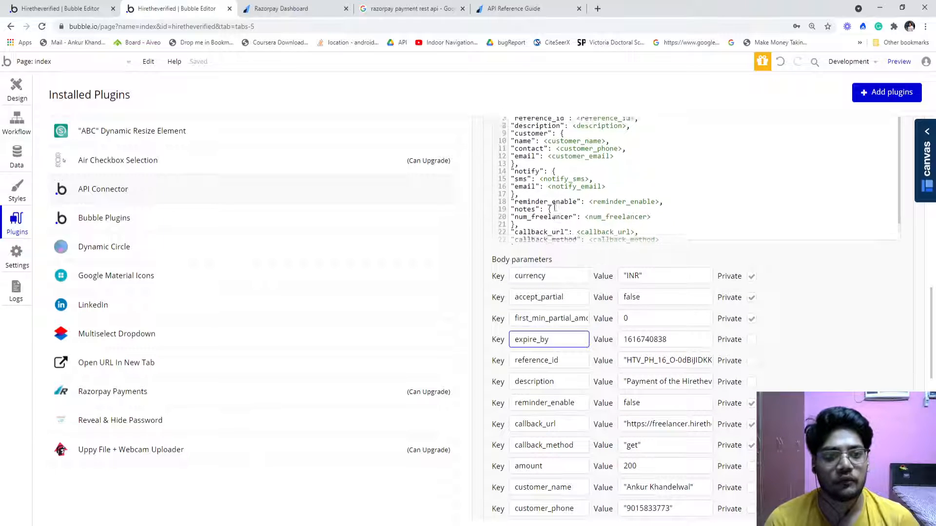
pyautogui.scroll(1, 555, 208)
pyautogui.scroll(4, 485, 204)
pyautogui.scroll(-5, 485, 204)
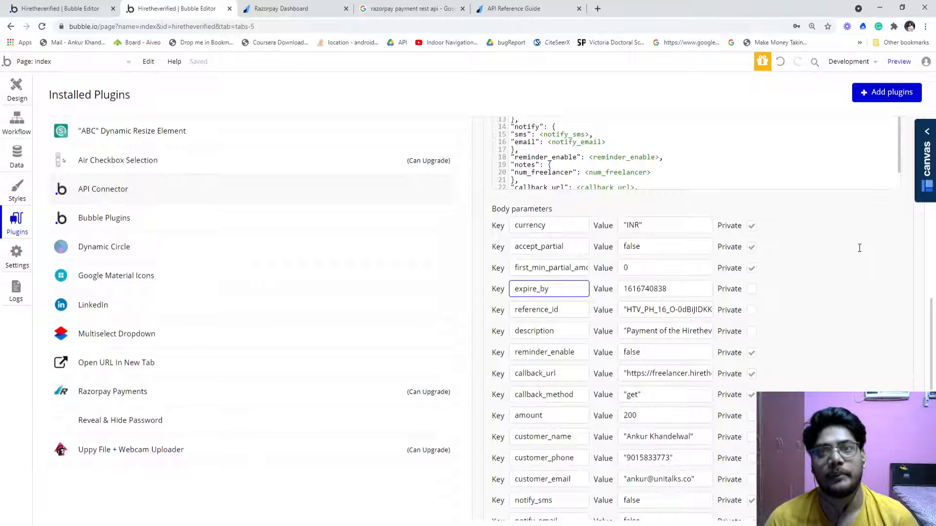
pyautogui.scroll(-3, 838, 328)
pyautogui.scroll(1, 601, 182)
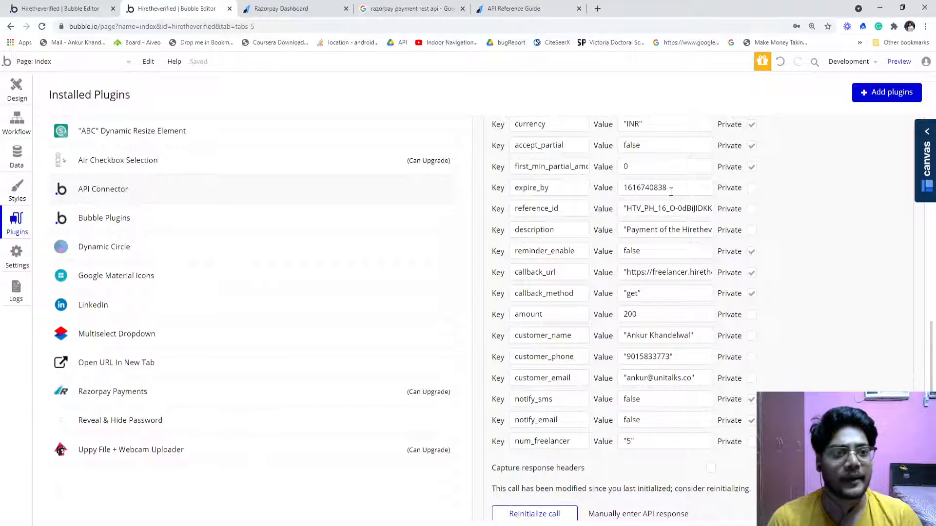
# Inspect the reference_id body parameter's key and value in the Create Payment Page call.
pyautogui.click(576, 210)
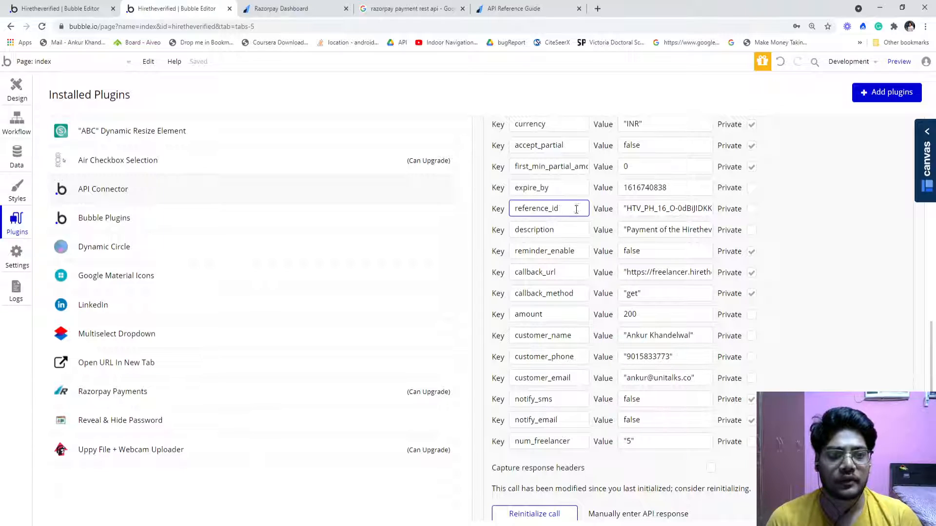
pyautogui.scroll(-1, 646, 214)
pyautogui.scroll(1, 646, 215)
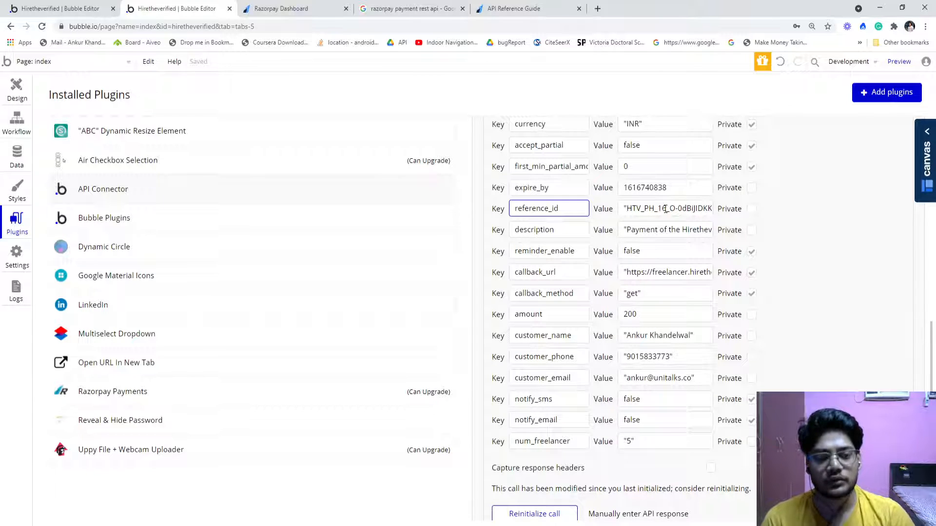
pyautogui.click(660, 210)
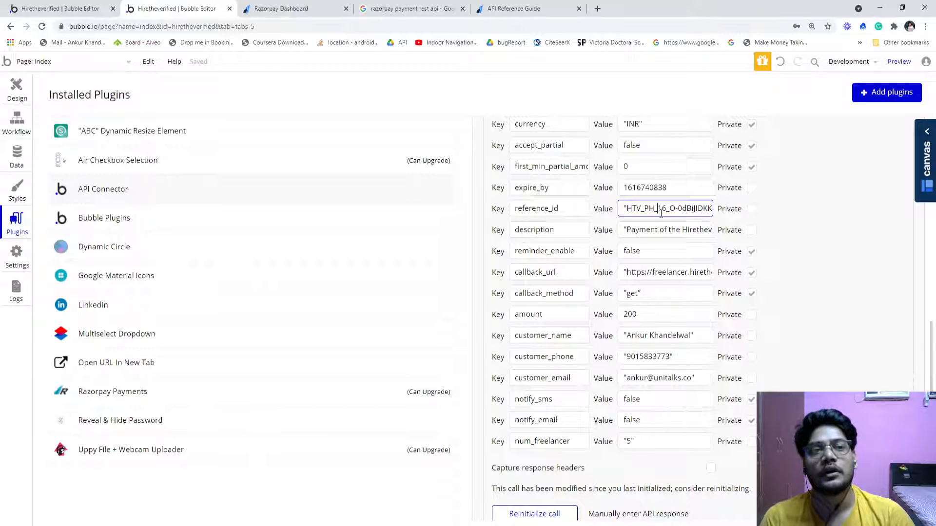
pyautogui.scroll(-1, 658, 210)
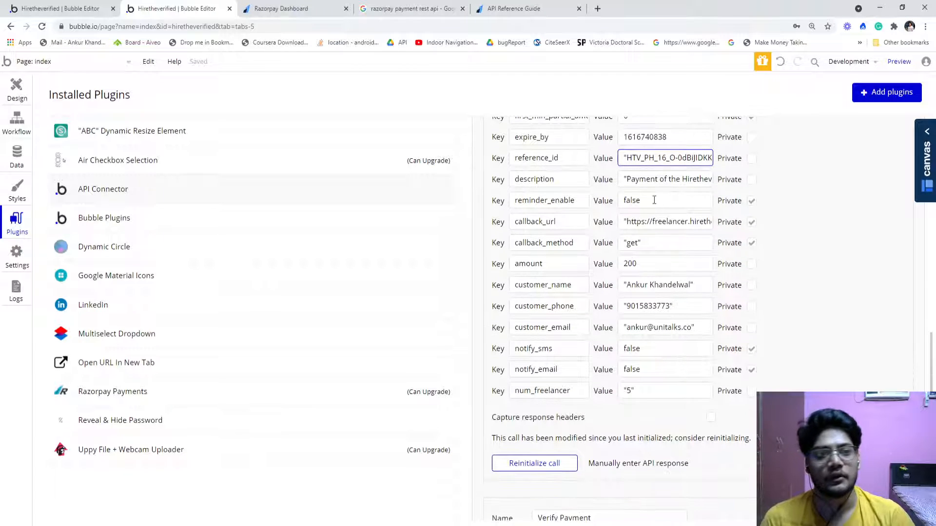
pyautogui.scroll(1, 688, 179)
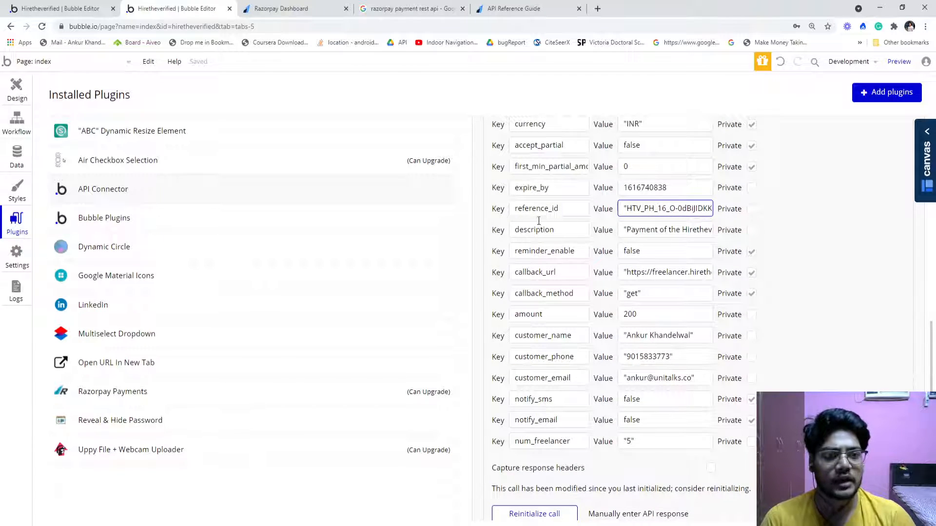
# Inspect the description and reminder_enable body parameters of the Create Payment Page call.
pyautogui.click(564, 230)
pyautogui.click(694, 227)
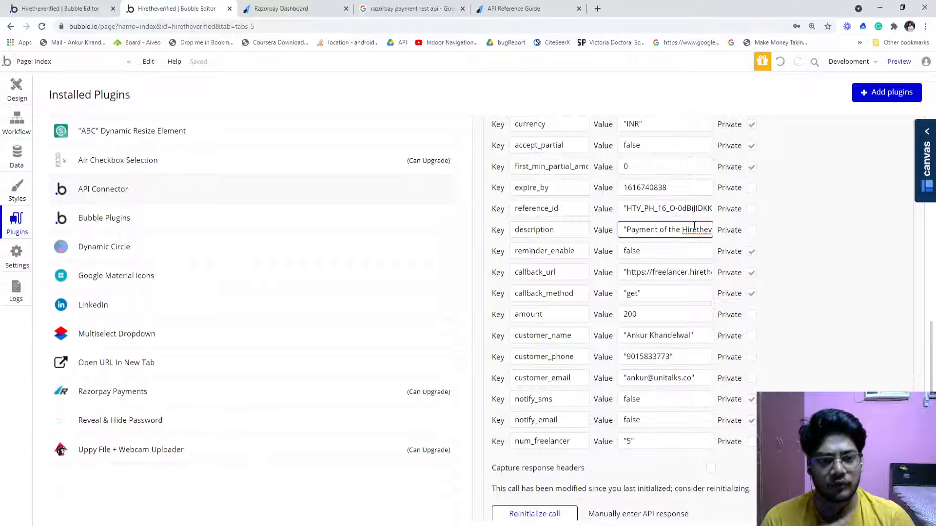
pyautogui.scroll(-1, 668, 229)
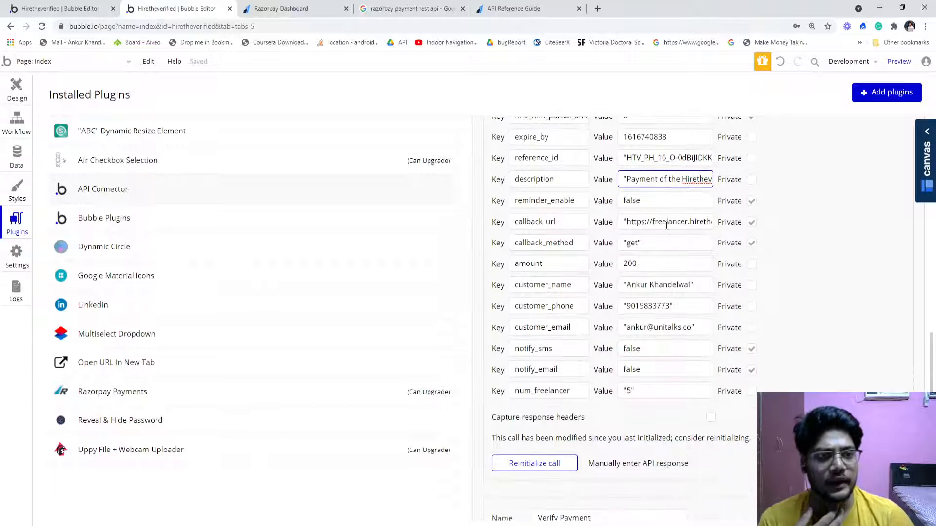
pyautogui.click(576, 201)
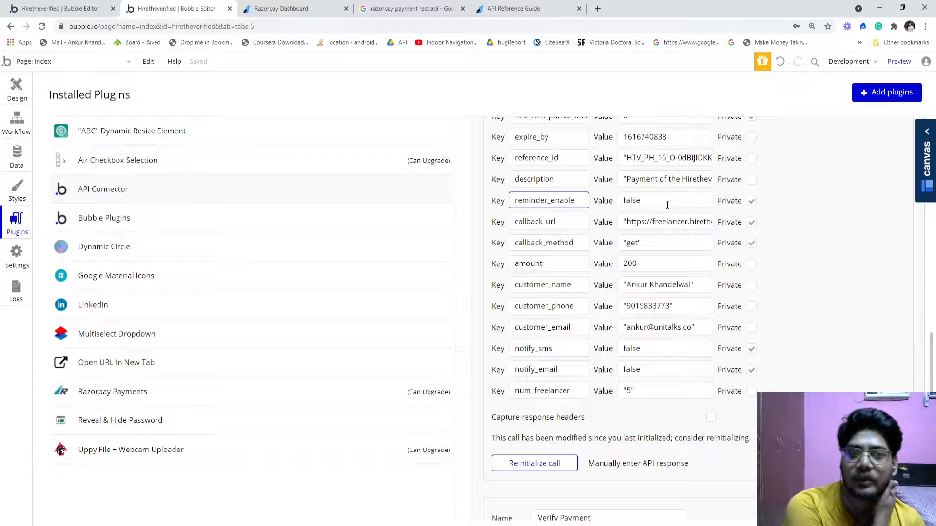
pyautogui.click(667, 205)
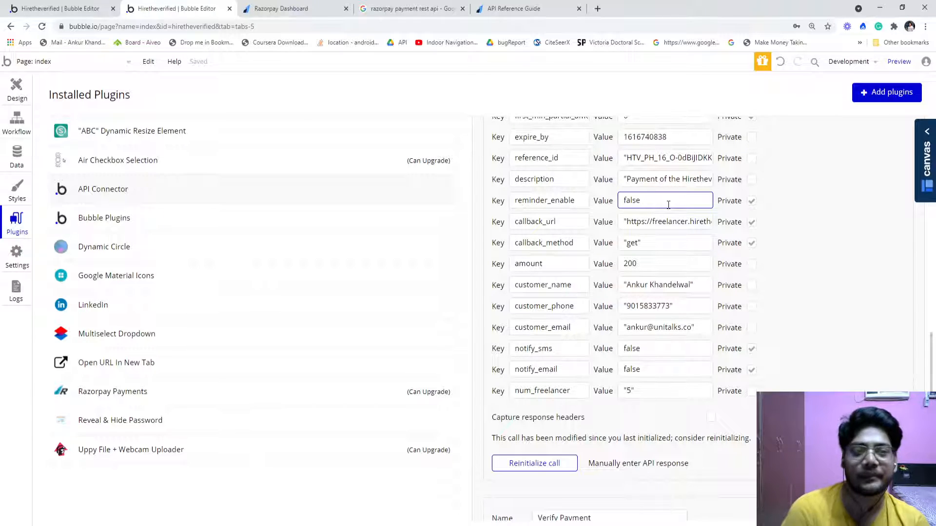
# Inspect the callback_url body parameter and read its web address through to the end.
pyautogui.click(581, 222)
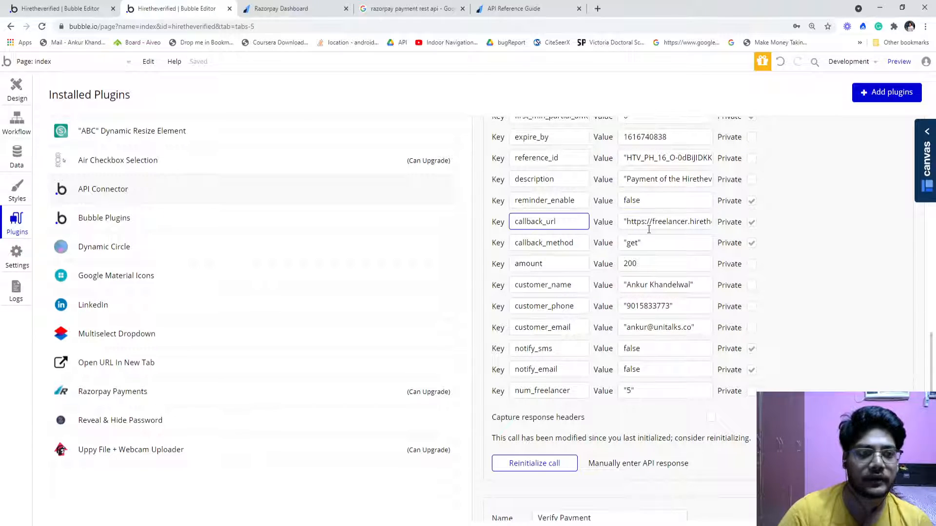
pyautogui.click(647, 223)
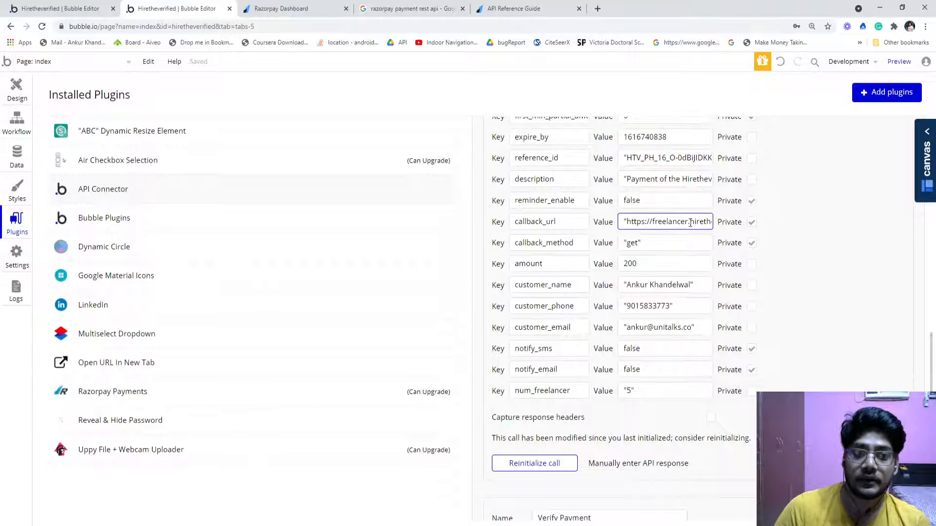
pyautogui.press('Right')
pyautogui.press('Right')
pyautogui.press('Right')
pyautogui.press('Right')
pyautogui.press('Right')
pyautogui.press('Right')
pyautogui.press('Right')
pyautogui.press('Right')
pyautogui.press('Right')
pyautogui.press('Right')
pyautogui.press('Right')
pyautogui.press('Right')
pyautogui.press('Right')
pyautogui.press('Right')
pyautogui.press('Right')
pyautogui.press('Right')
pyautogui.press('Right')
pyautogui.press('Right')
pyautogui.press('Right')
pyautogui.press('Right')
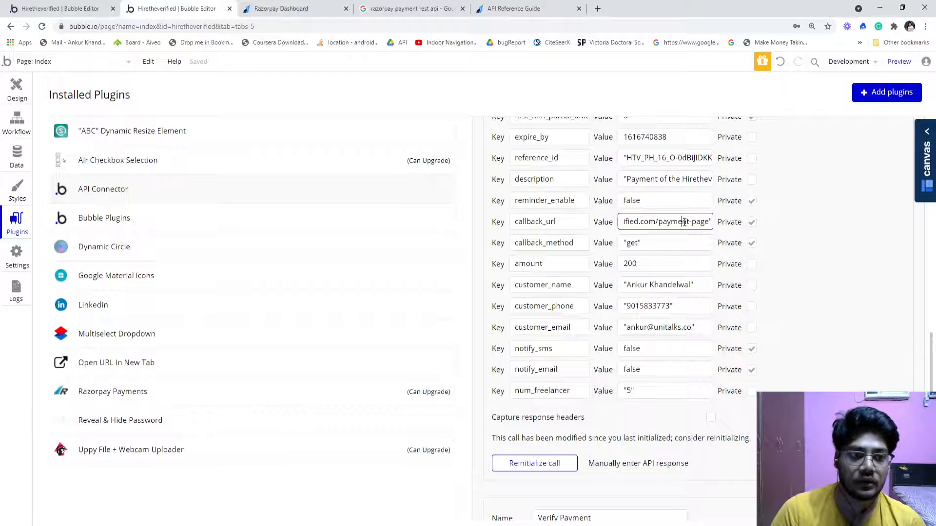
# Preview the app's payment-page from its design view, examine the page's web address, and close the preview.
pyautogui.click(30, 6)
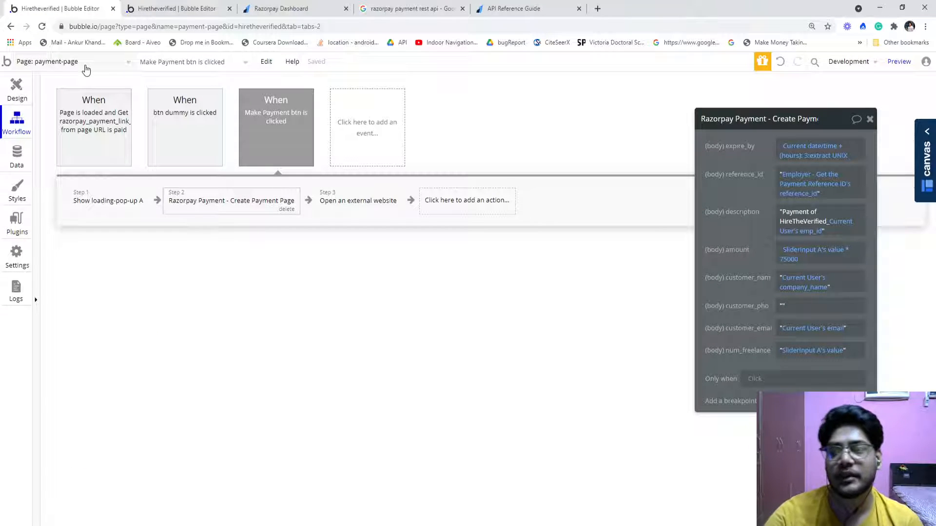
pyautogui.click(16, 90)
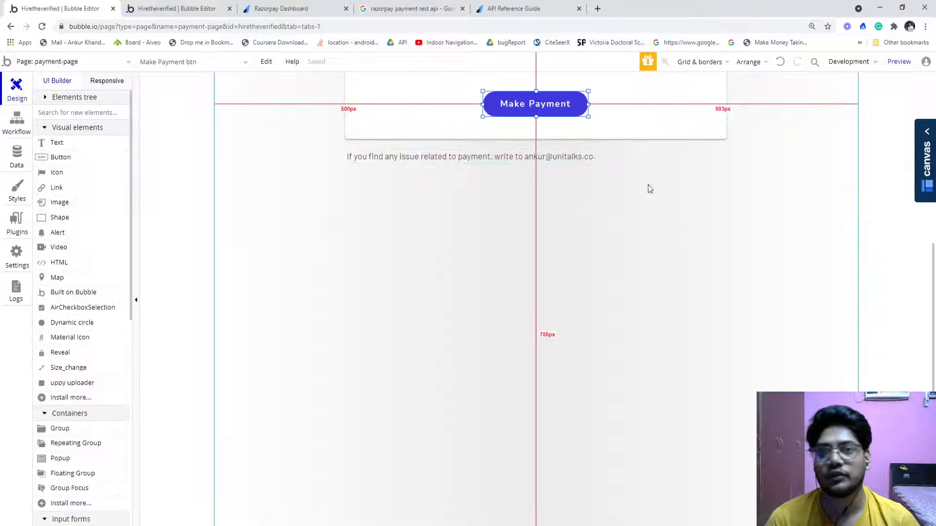
pyautogui.scroll(1, 512, 131)
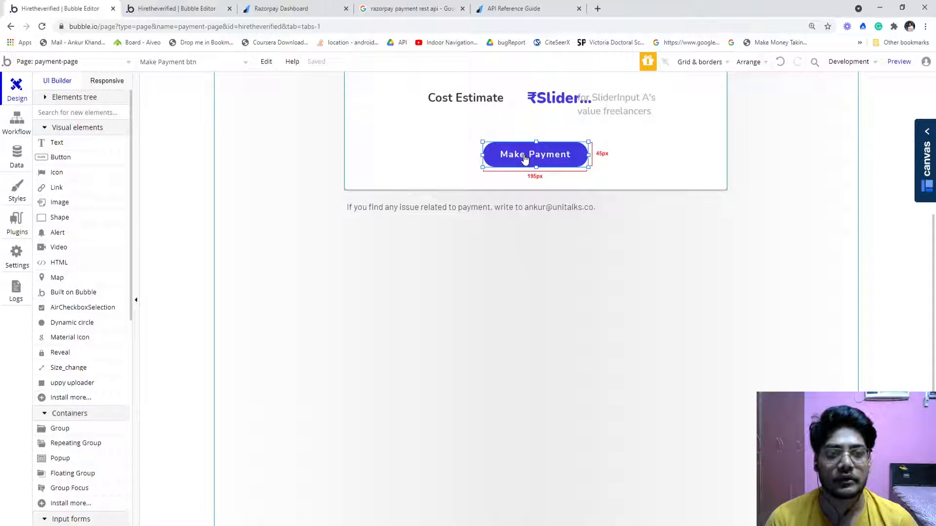
pyautogui.click(897, 63)
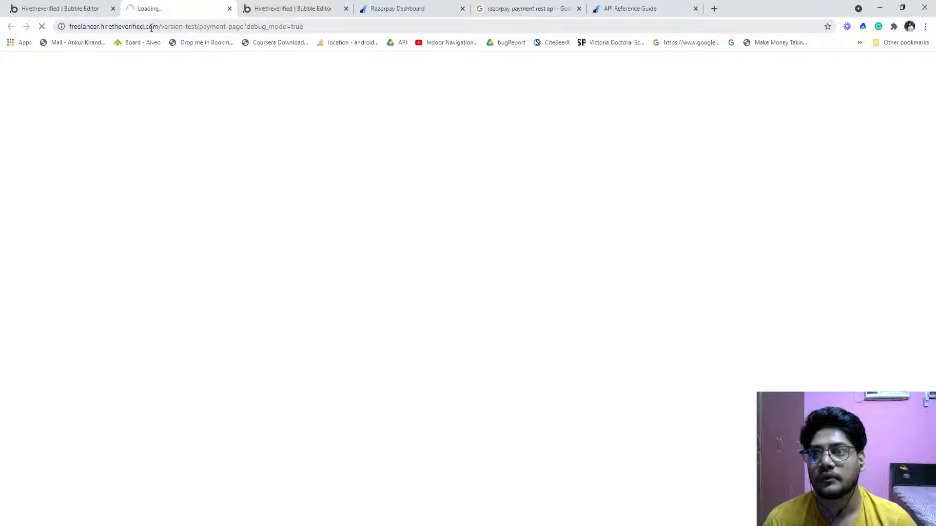
pyautogui.moveTo(245, 26); pyautogui.dragTo(63, 22)
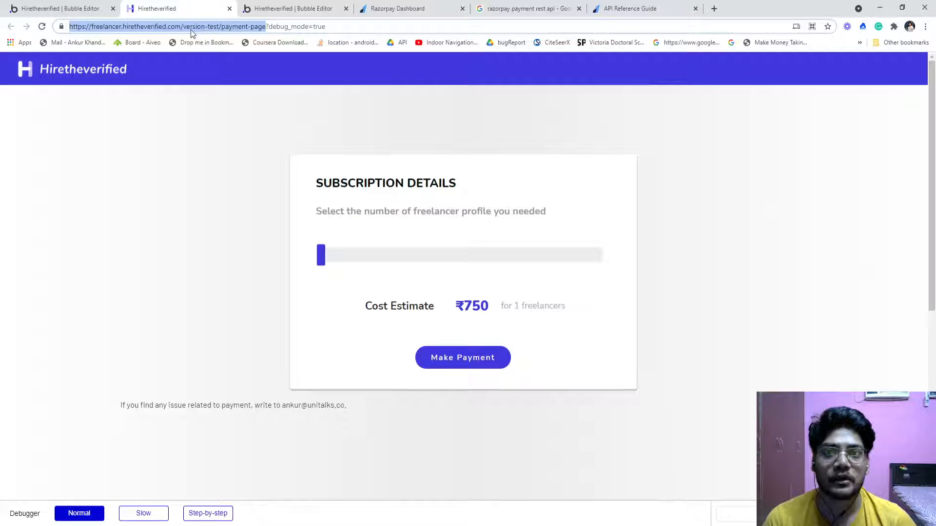
pyautogui.click(229, 9)
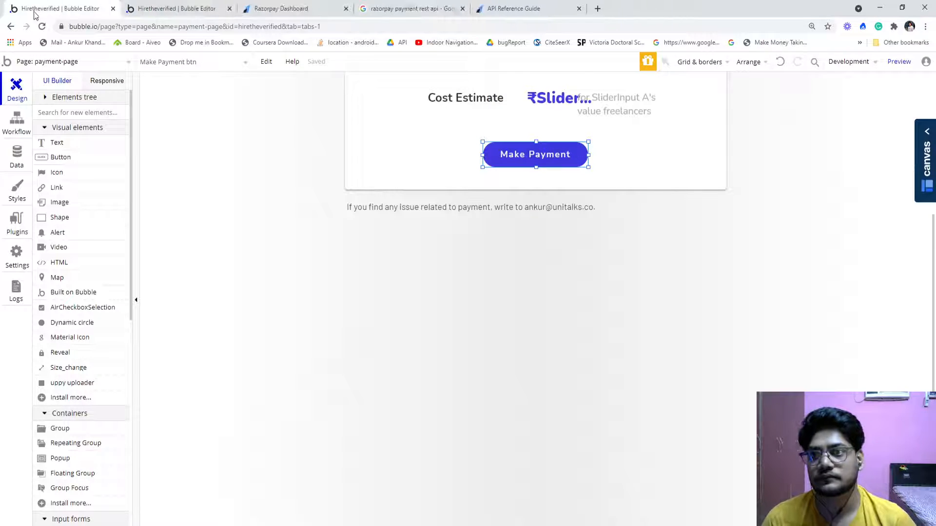
# Return to the Create Payment Page call in the API Connector and inspect its callback_method body parameter.
pyautogui.click(16, 120)
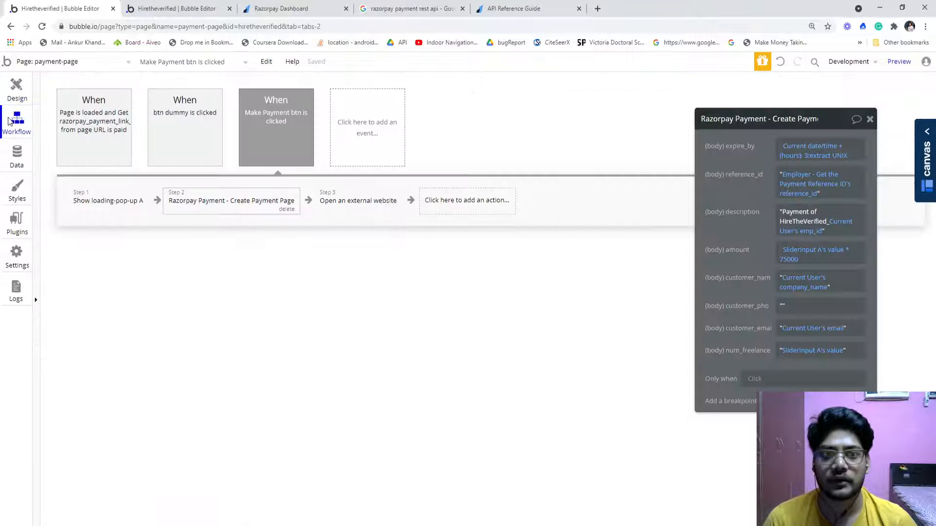
pyautogui.click(19, 156)
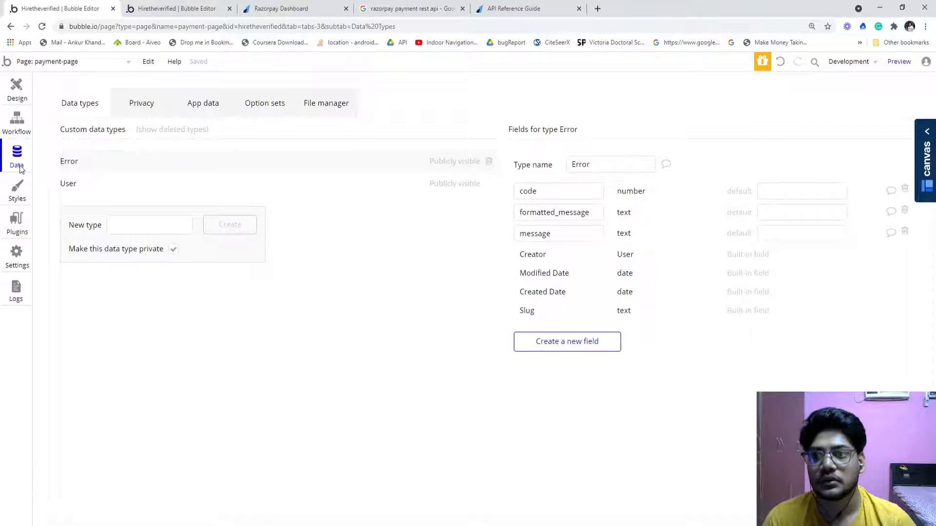
pyautogui.click(17, 220)
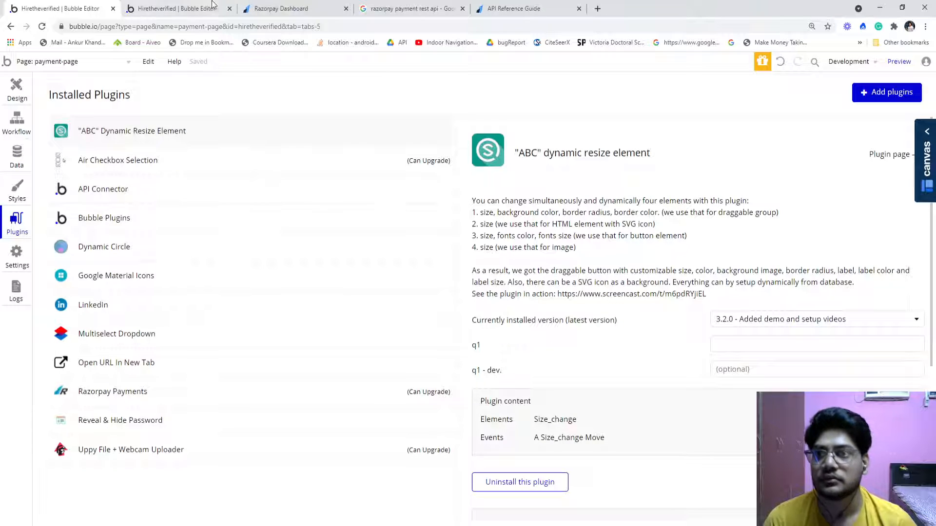
pyautogui.click(195, 8)
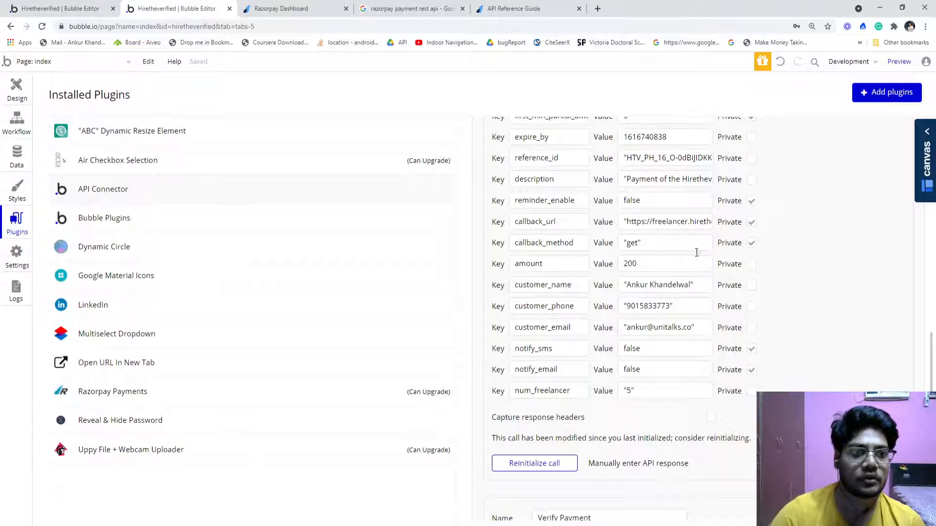
pyautogui.click(672, 246)
pyautogui.scroll(-1, 673, 246)
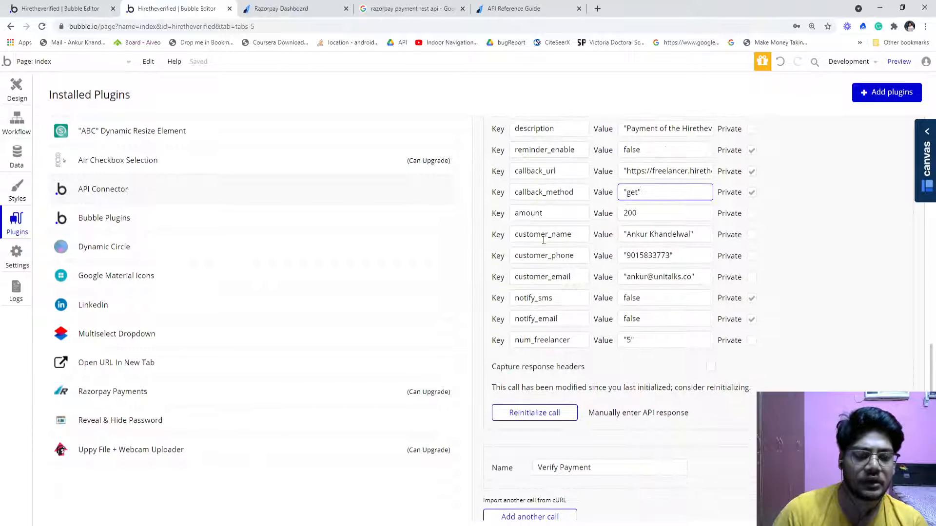
# Inspect the amount body parameter of the Create Payment Page call together with the currency parameter it depends on.
pyautogui.click(550, 212)
pyautogui.click(673, 215)
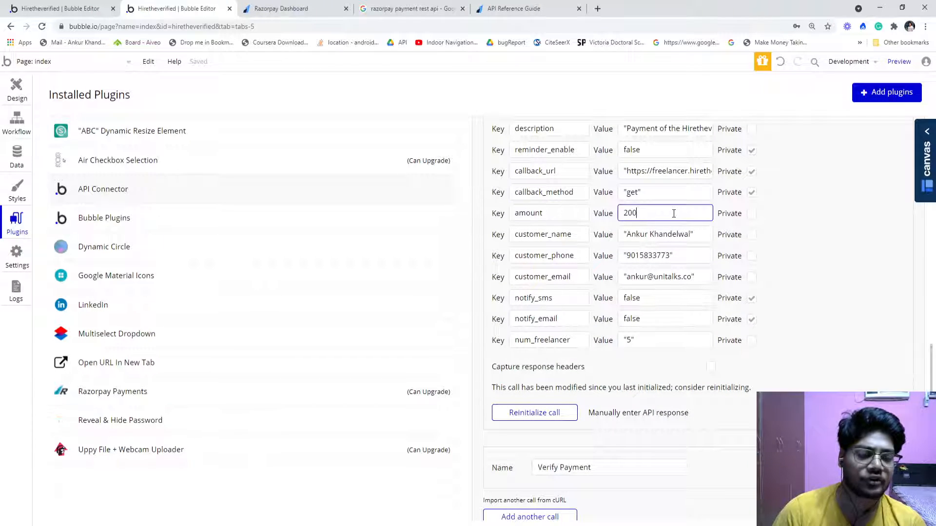
pyautogui.scroll(3, 698, 211)
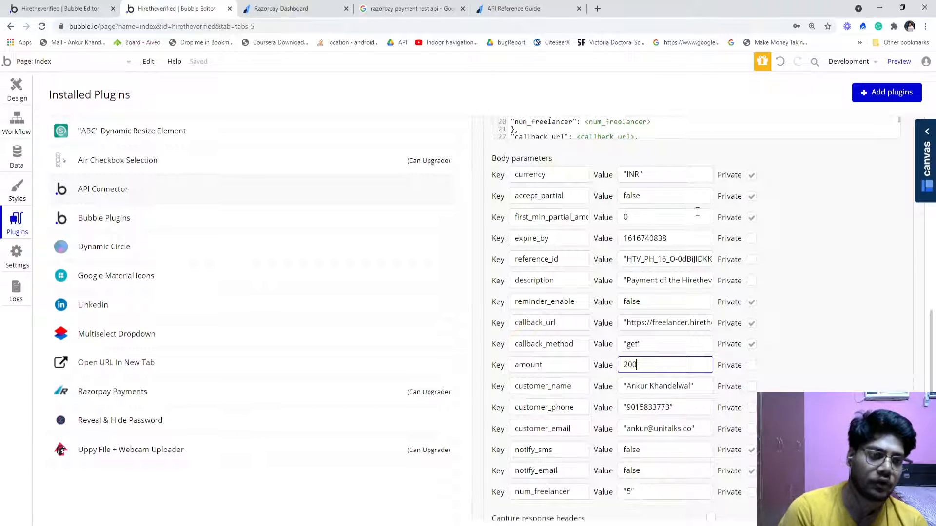
pyautogui.click(662, 176)
pyautogui.scroll(-3, 771, 261)
pyautogui.click(663, 208)
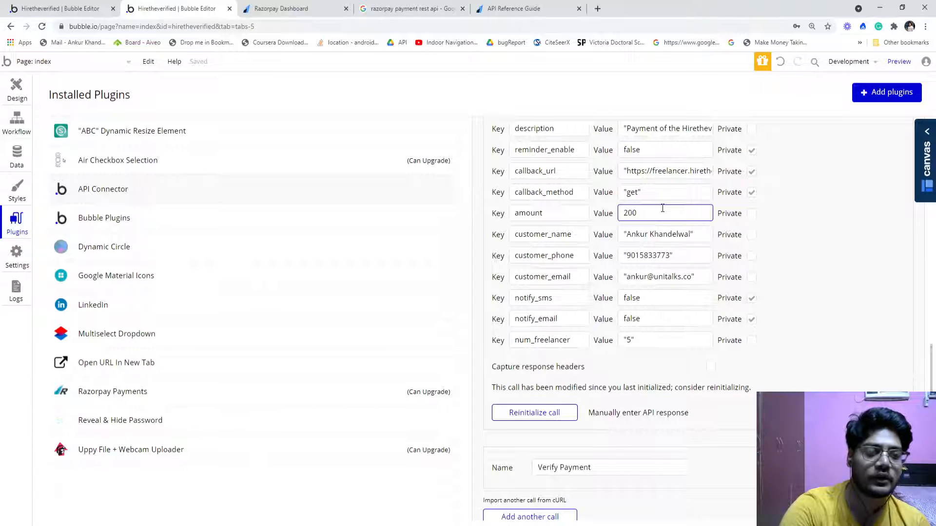
pyautogui.scroll(3, 662, 208)
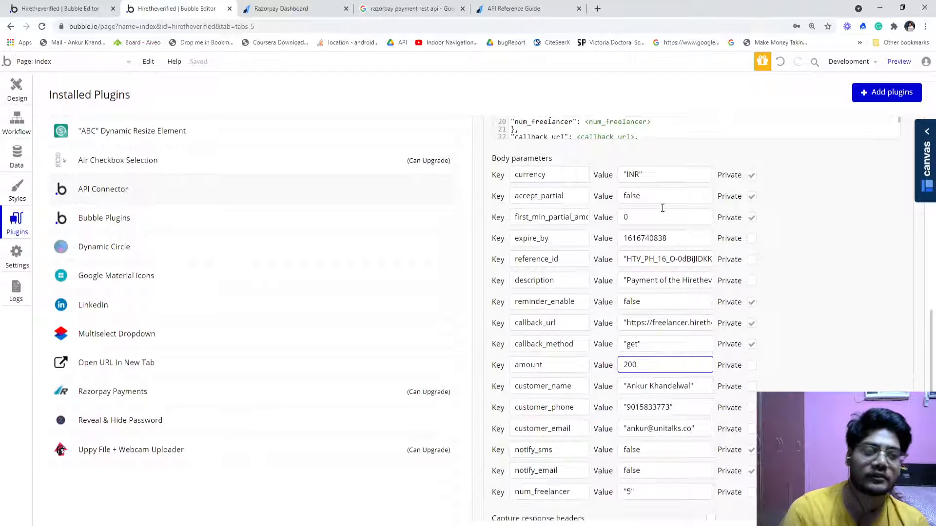
pyautogui.scroll(-2, 662, 208)
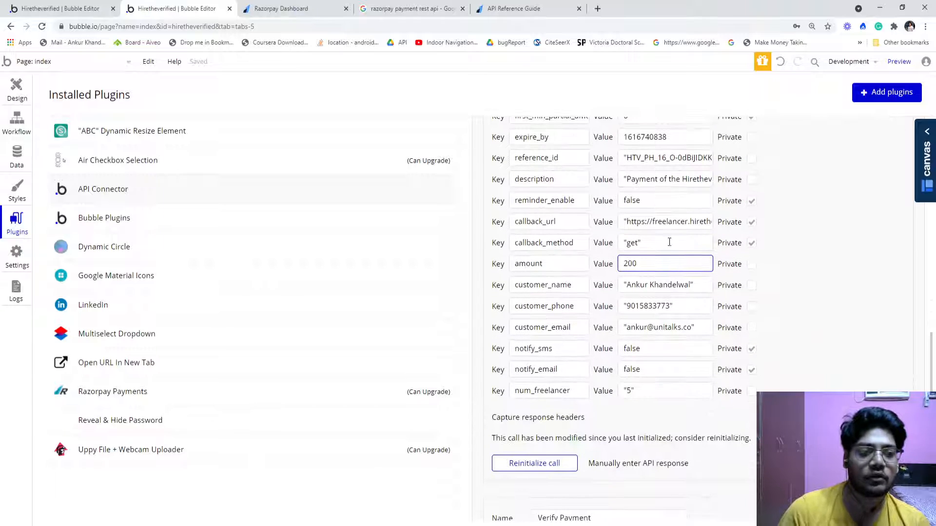
pyautogui.click(582, 261)
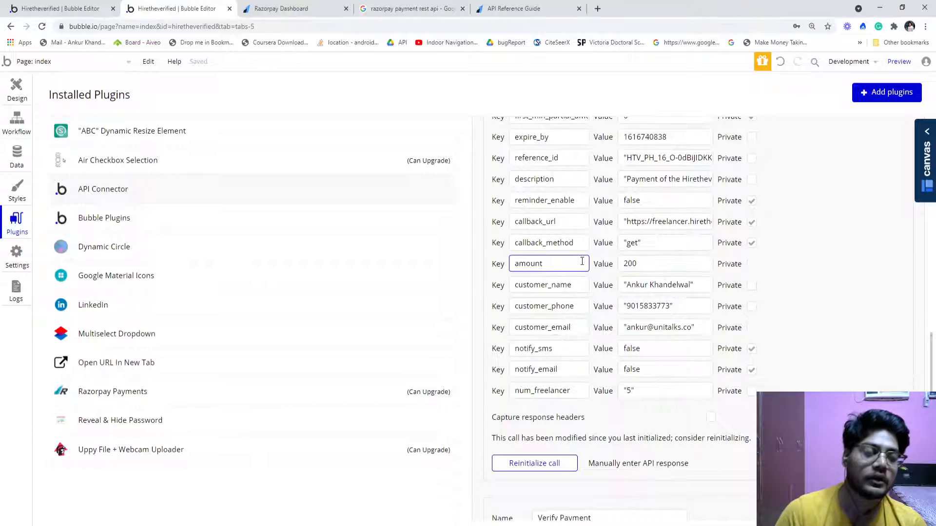
pyautogui.click(642, 266)
pyautogui.doubleClick(627, 263)
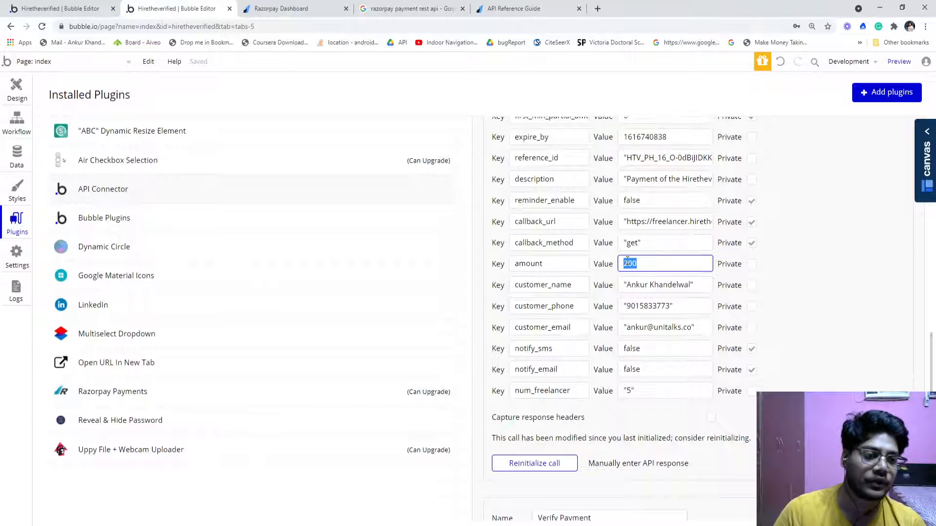
# Inspect the customer_email, customer_phone, notify_sms and notify_email body parameters.
pyautogui.scroll(-2, 770, 272)
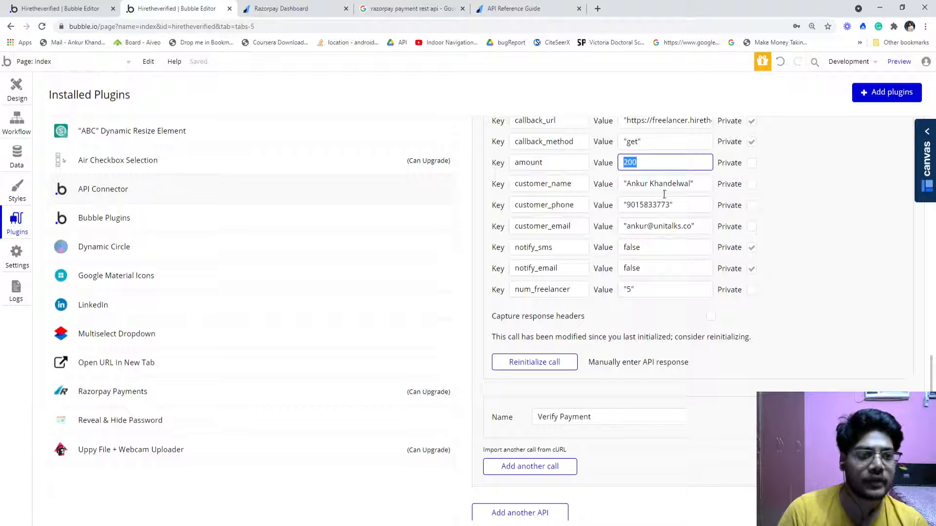
pyautogui.click(629, 225)
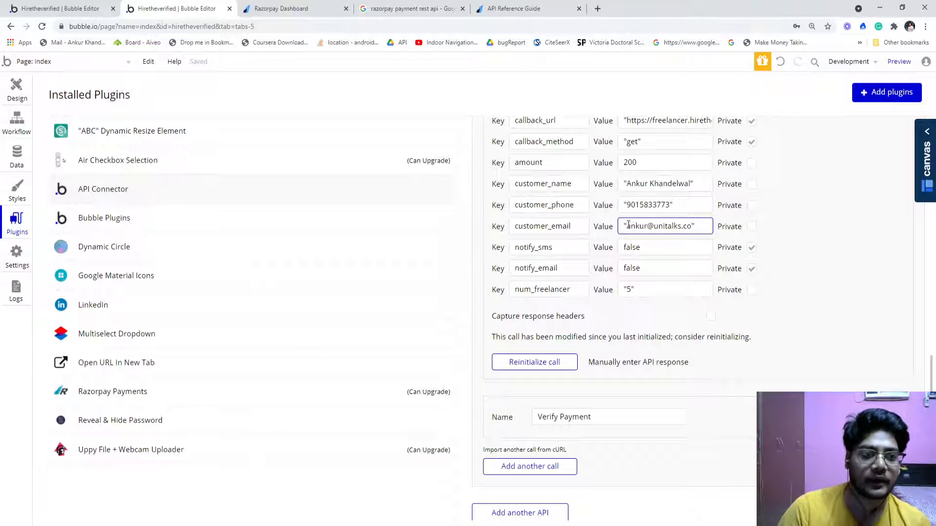
pyautogui.click(568, 247)
pyautogui.scroll(-1, 563, 229)
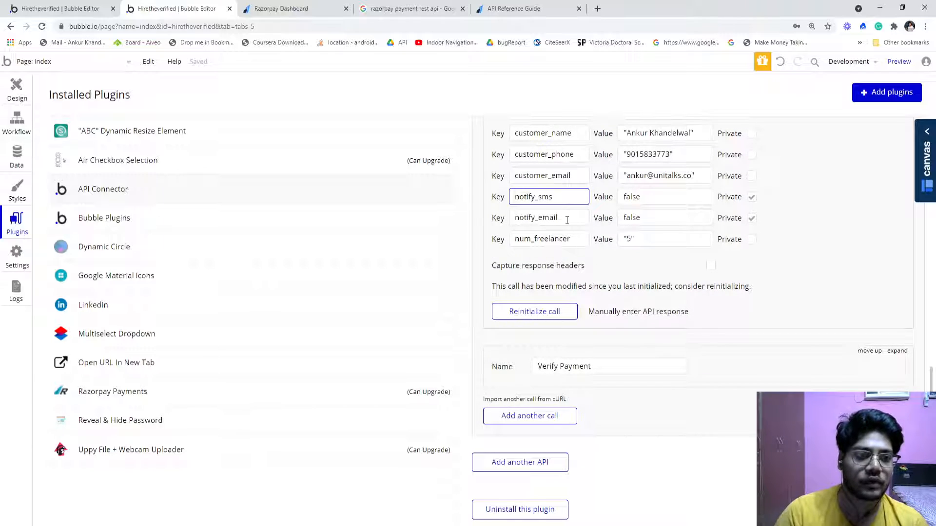
pyautogui.click(567, 215)
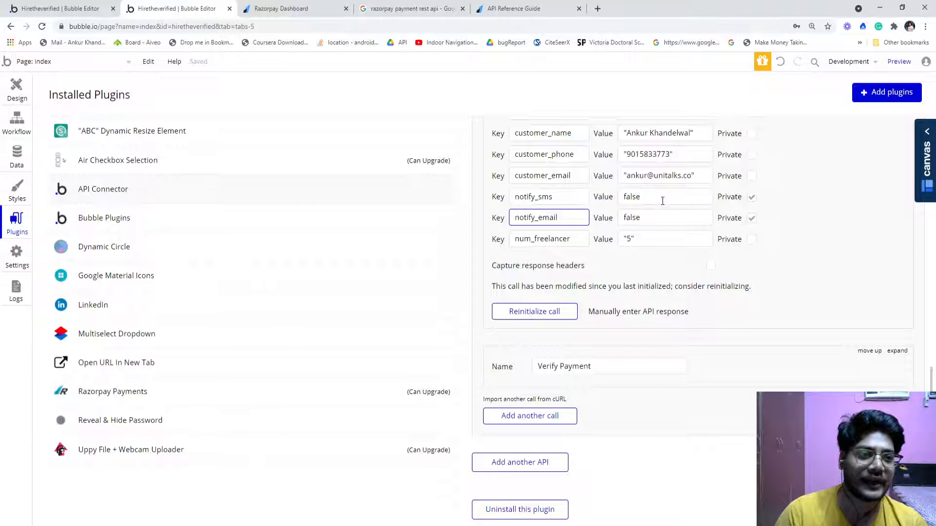
pyautogui.click(664, 215)
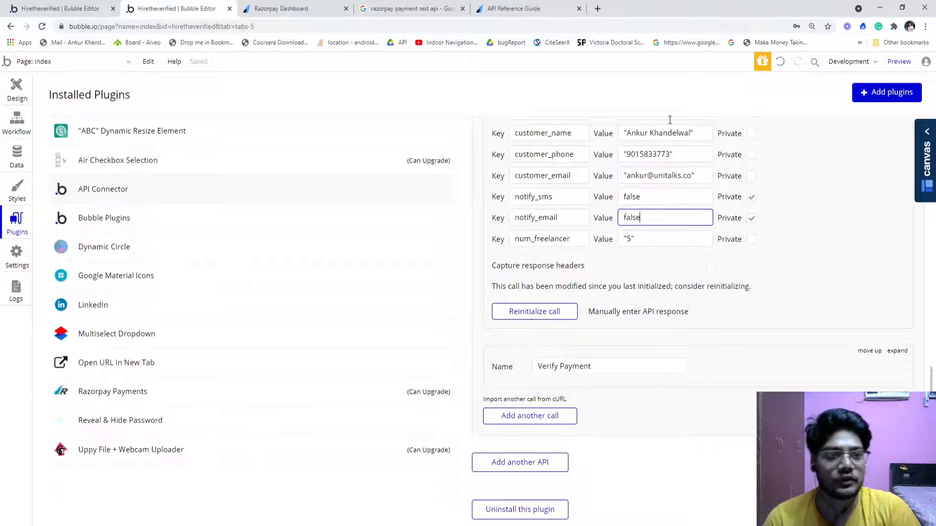
pyautogui.doubleClick(656, 154)
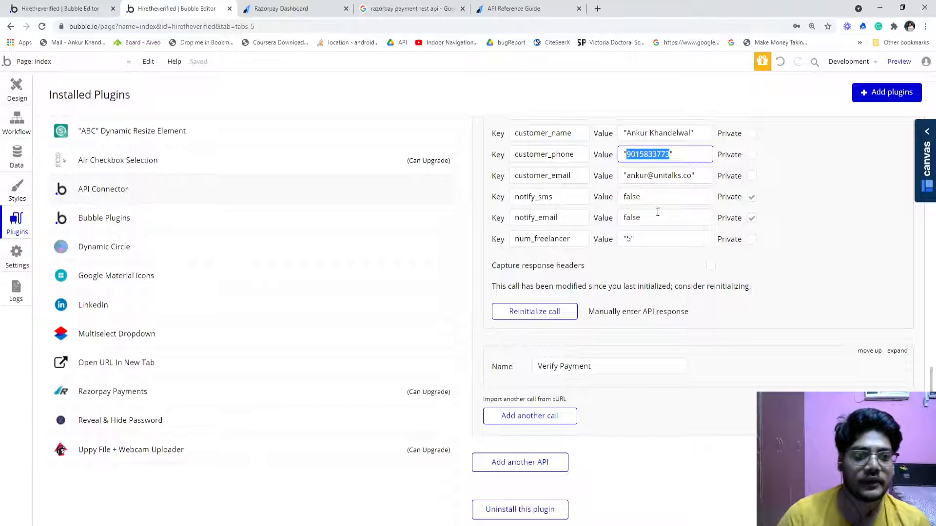
# Inspect the num_freelancer parameter and highlight the notes block that uses it in the JSON body.
pyautogui.click(540, 239)
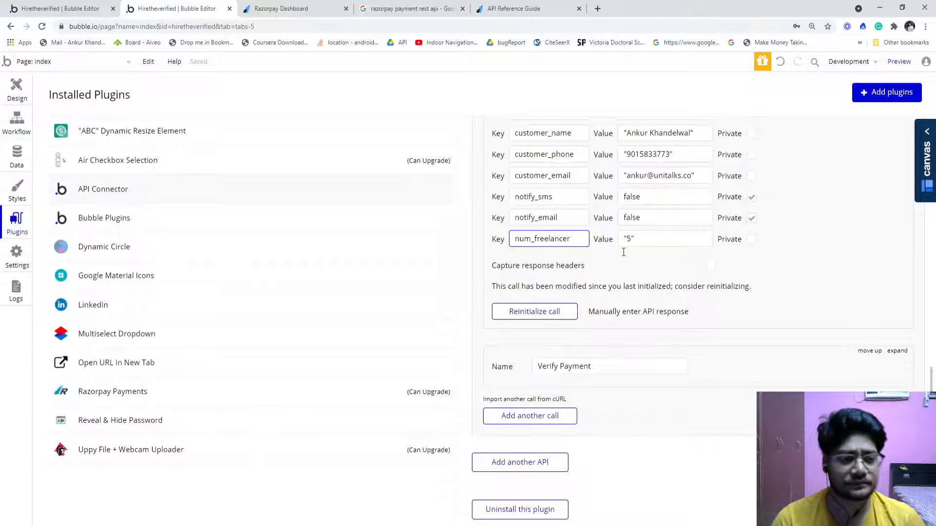
pyautogui.scroll(10, 615, 269)
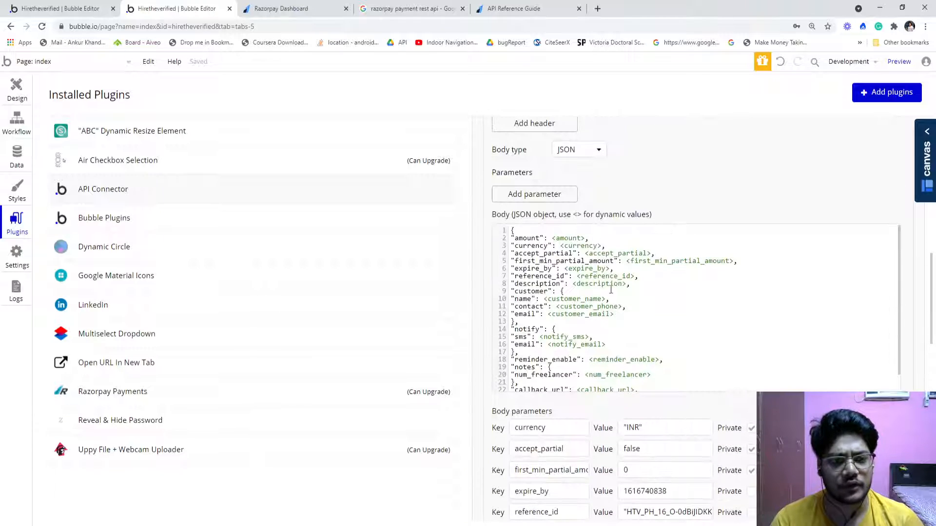
pyautogui.scroll(-4, 610, 290)
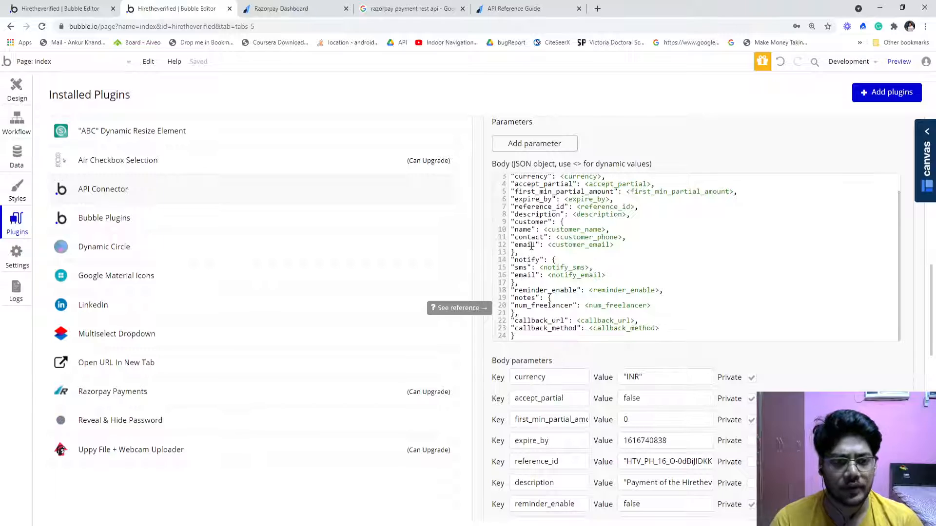
pyautogui.scroll(-1, 532, 246)
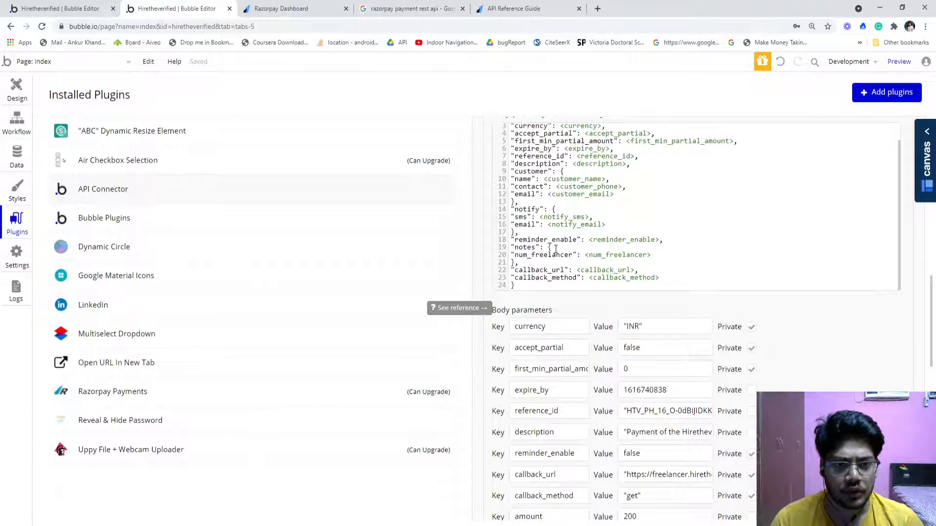
pyautogui.click(511, 248)
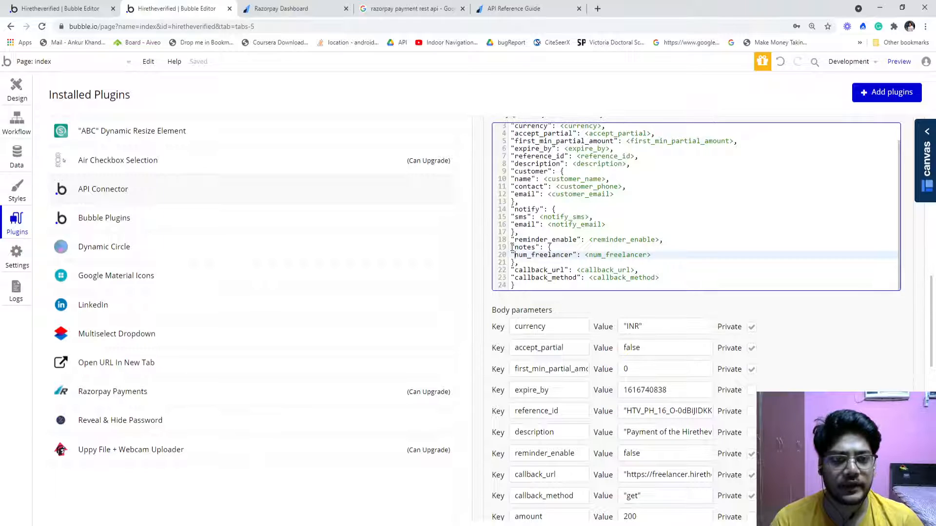
pyautogui.moveTo(512, 250); pyautogui.dragTo(514, 263)
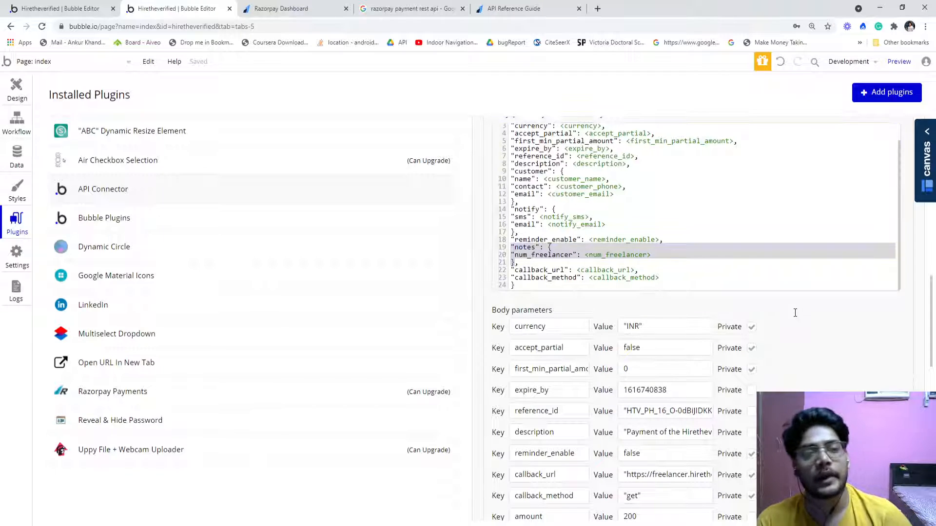
# Review the whole Create Payment Page call from its API settings through to the Verify Payment call below it.
pyautogui.scroll(-5, 795, 307)
pyautogui.scroll(10, 791, 322)
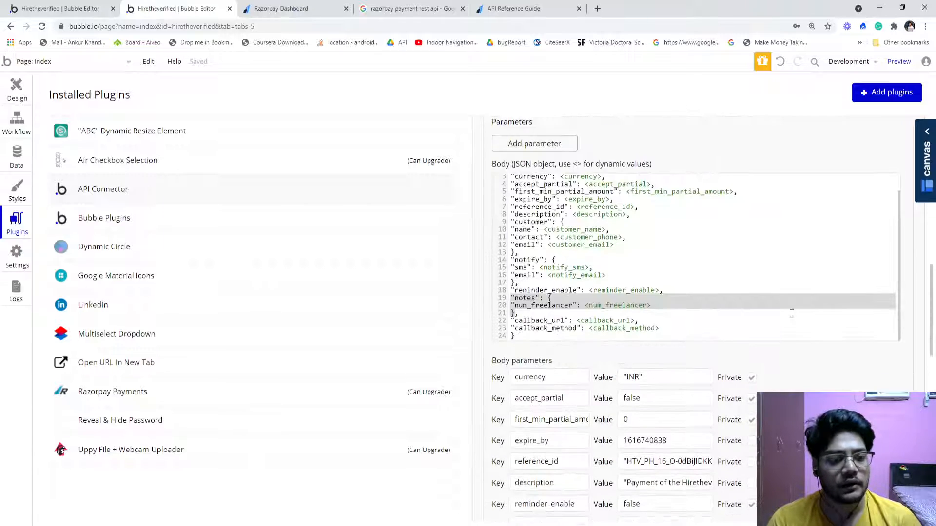
pyautogui.scroll(3, 636, 236)
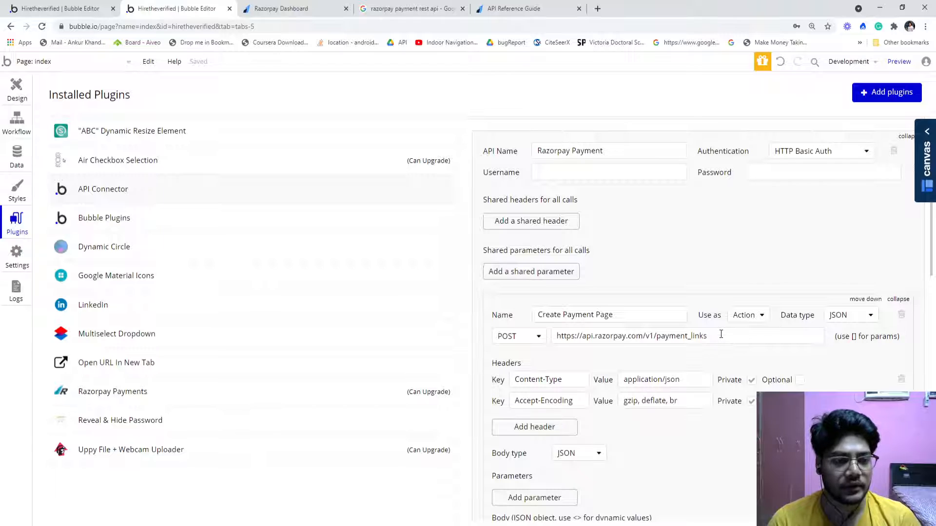
pyautogui.scroll(-10, 721, 341)
pyautogui.scroll(-5, 692, 312)
pyautogui.scroll(2, 633, 258)
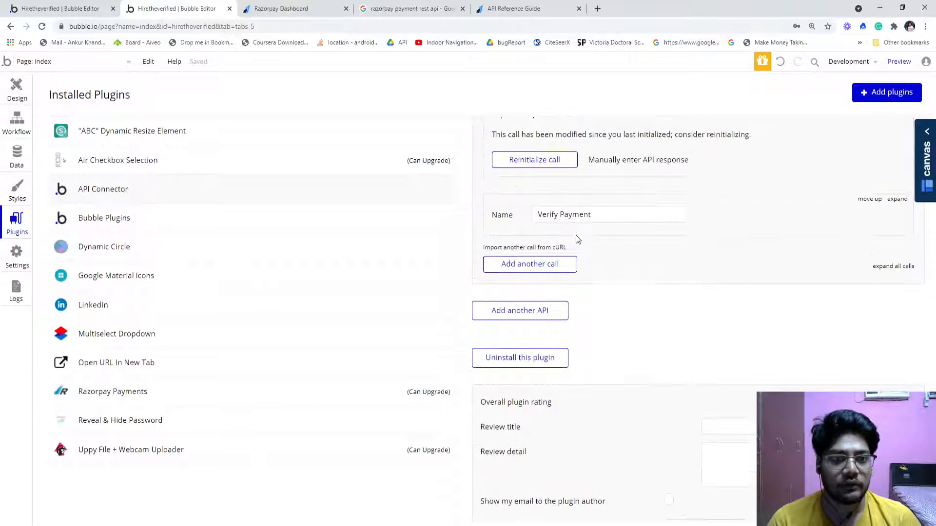
pyautogui.scroll(2, 536, 239)
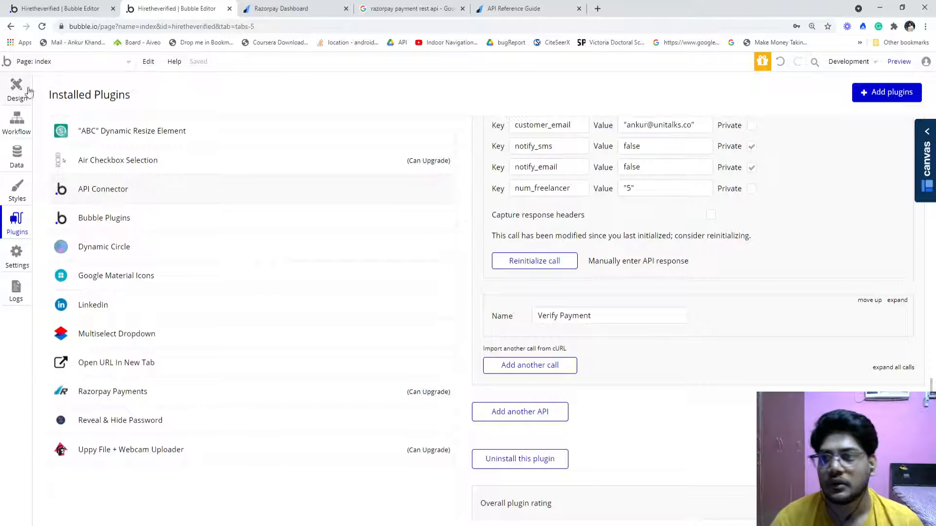
# In the payment-page's Make Payment workflow, set the Open an external website destination to the step 2 Razorpay Payment result's short_url.
pyautogui.click(67, 6)
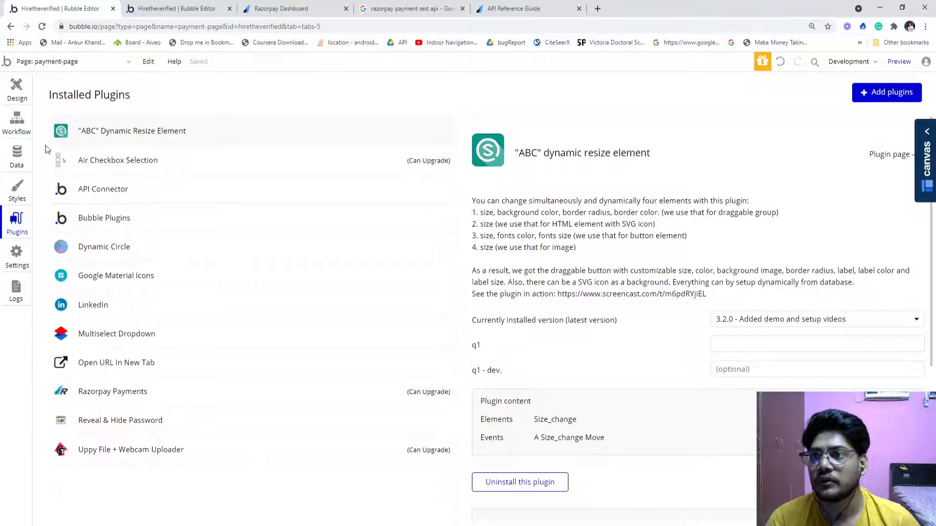
pyautogui.click(17, 119)
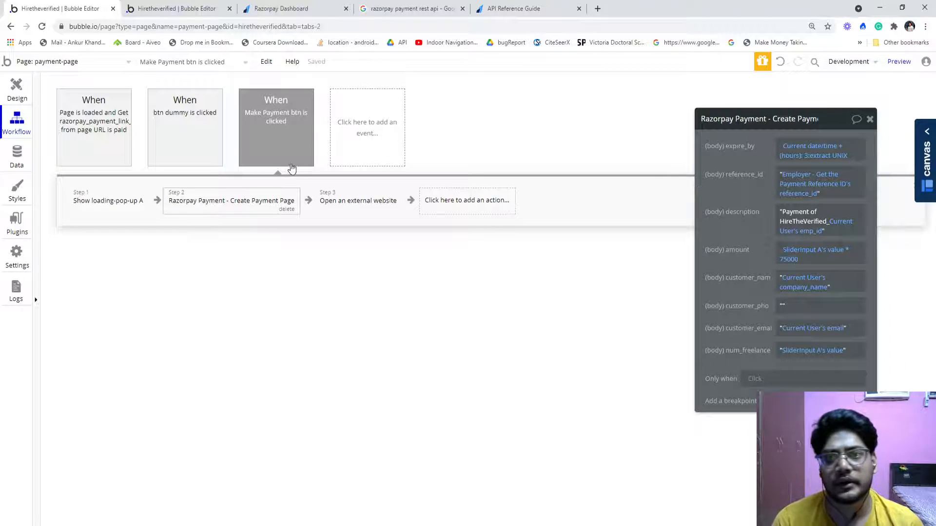
pyautogui.click(365, 217)
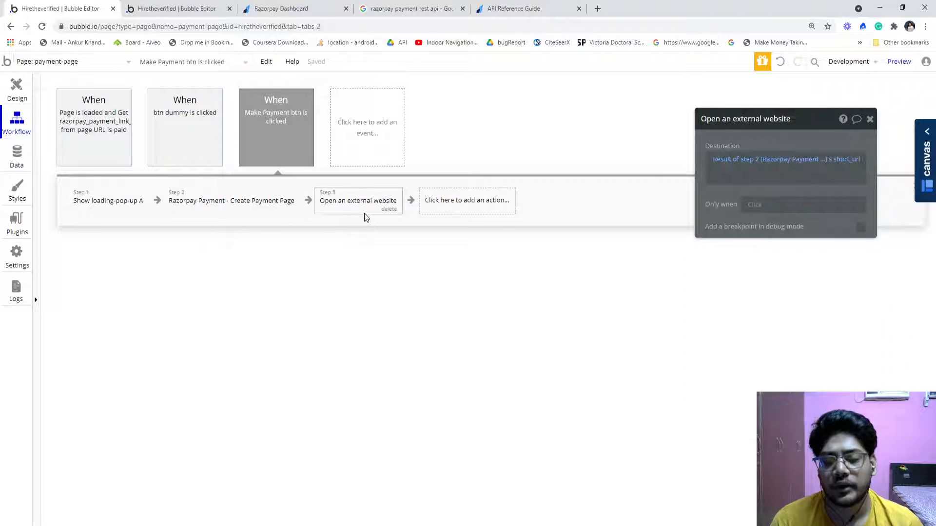
pyautogui.click(846, 160)
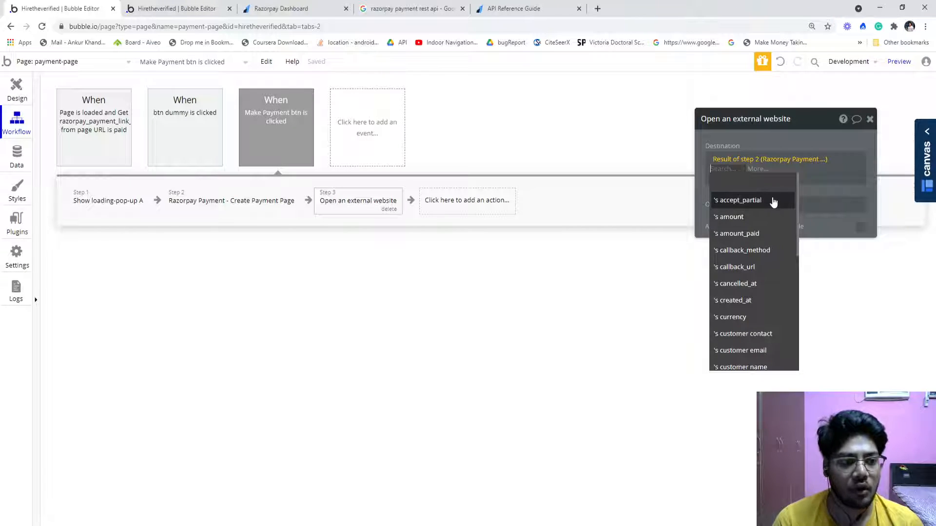
pyautogui.scroll(-5, 765, 274)
pyautogui.scroll(5, 765, 276)
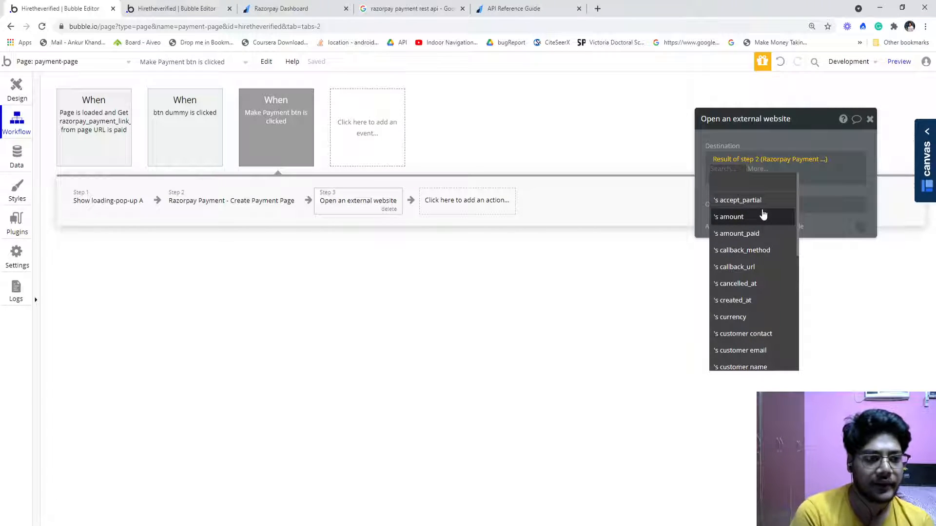
pyautogui.write('sho')
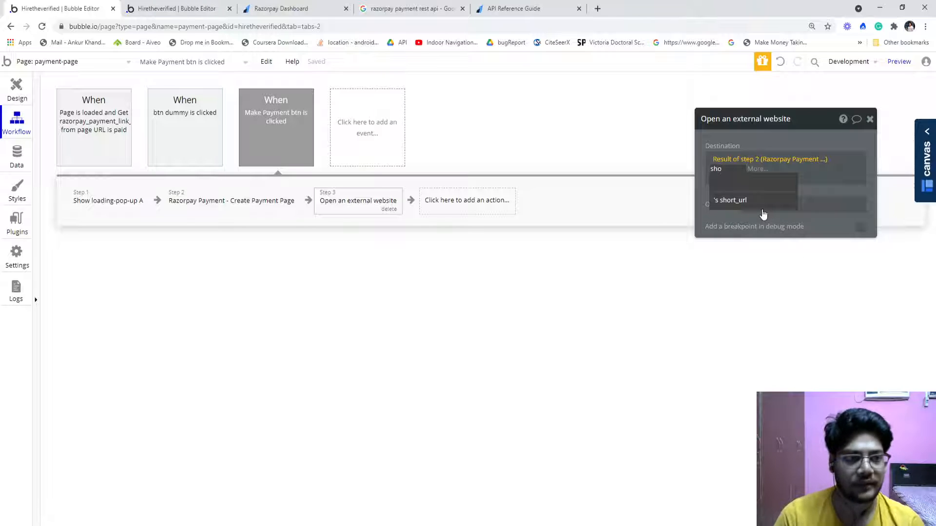
pyautogui.click(736, 201)
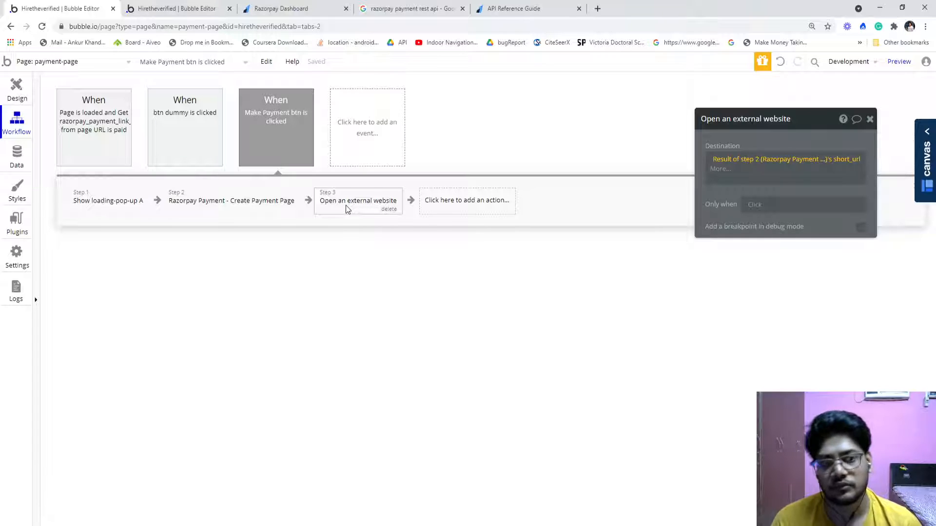
pyautogui.click(335, 342)
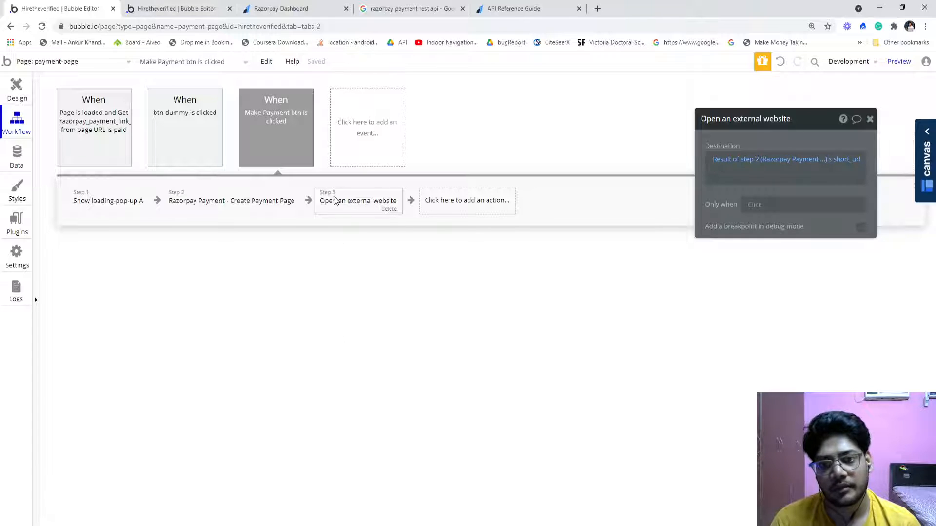
# Review the body values of the Create Payment Page action and the destination of the Open an external website action.
pyautogui.click(238, 206)
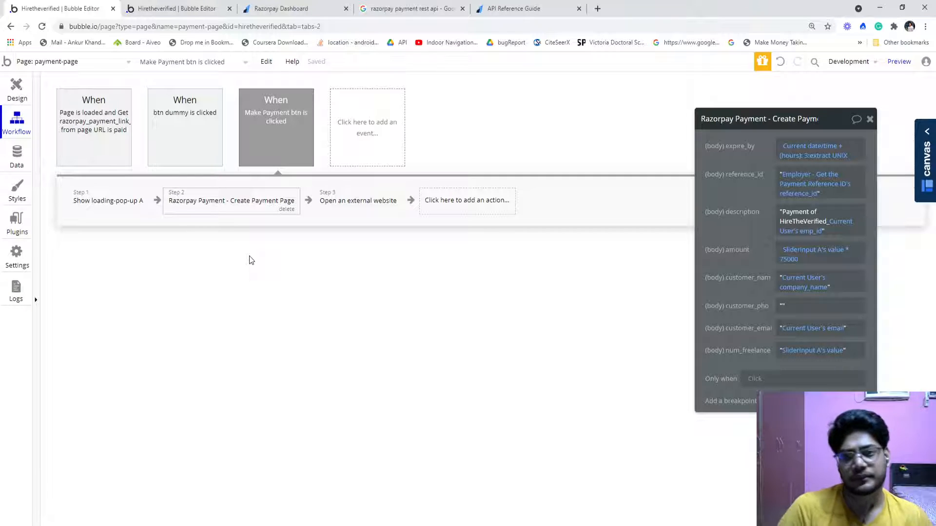
pyautogui.click(361, 219)
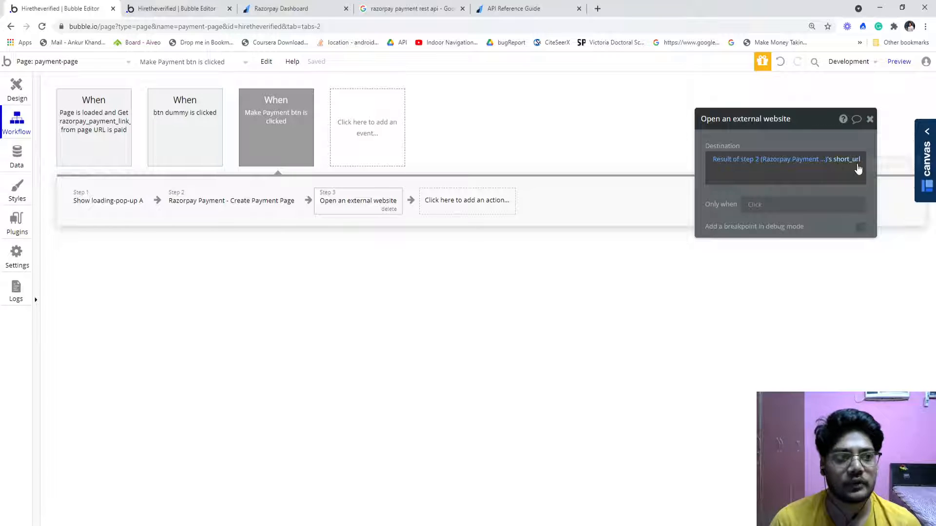
# Preview the payment-page from its design view.
pyautogui.click(16, 91)
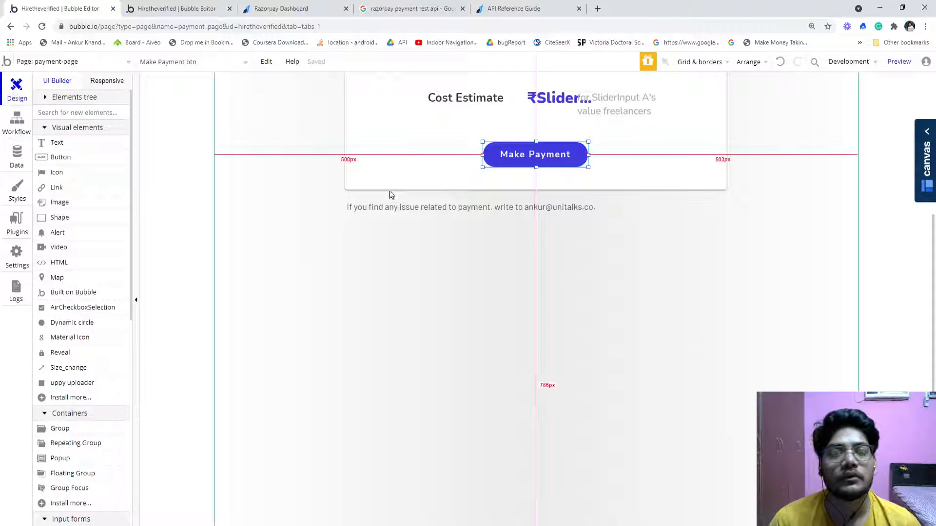
pyautogui.click(899, 61)
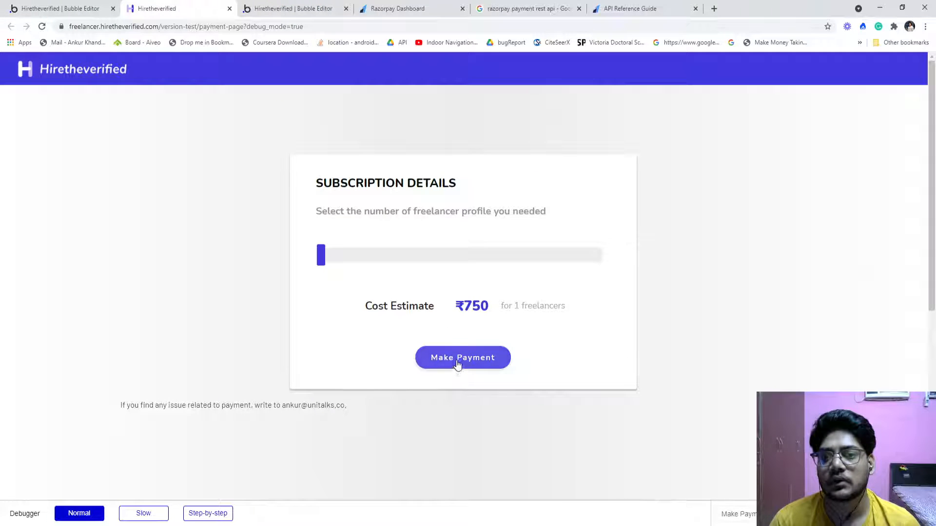
# Test Make Payment for 1 freelancer in the payment-page preview, dismiss the alert, and close the preview.
pyautogui.click(457, 362)
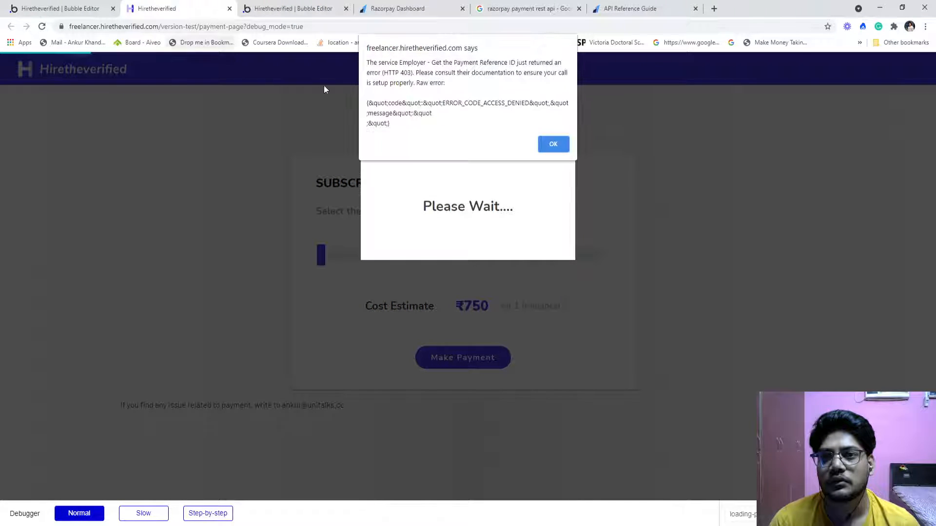
pyautogui.press('Return')
pyautogui.hotkey('ctrl', 'w')
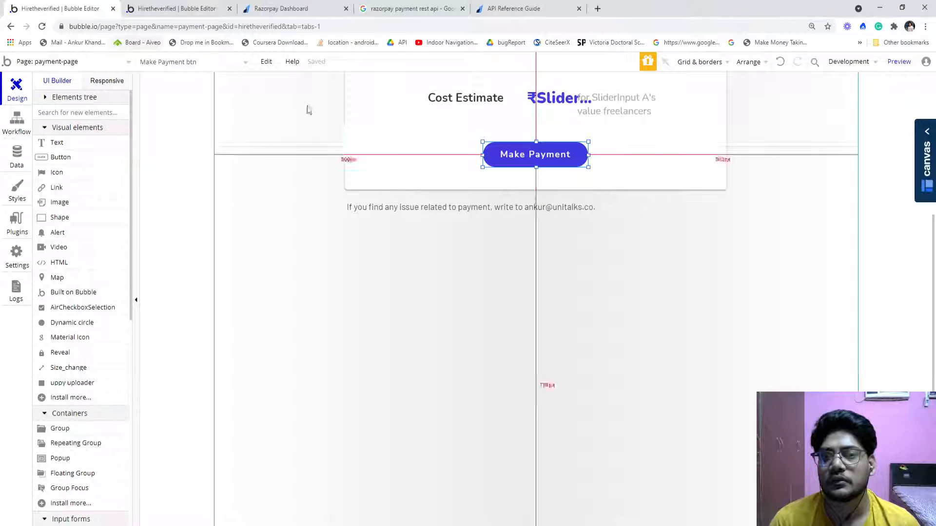
pyautogui.click(190, 190)
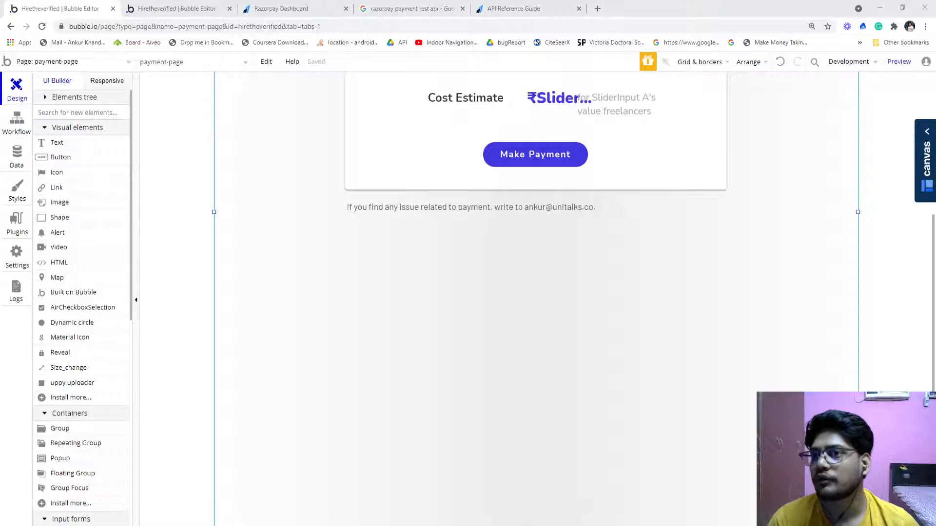
pyautogui.hotkey('ctrl', 'w')
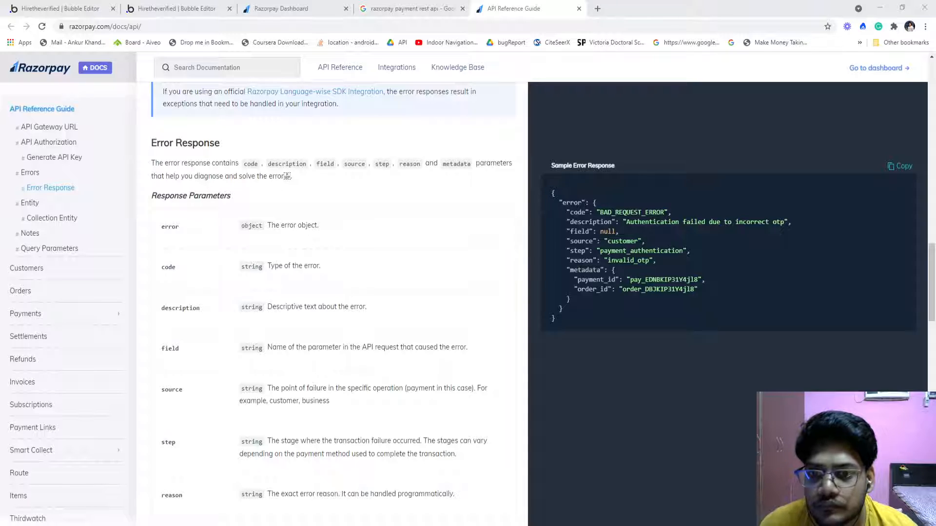
# Open epochconverter.com in a new browser tab.
pyautogui.click(597, 8)
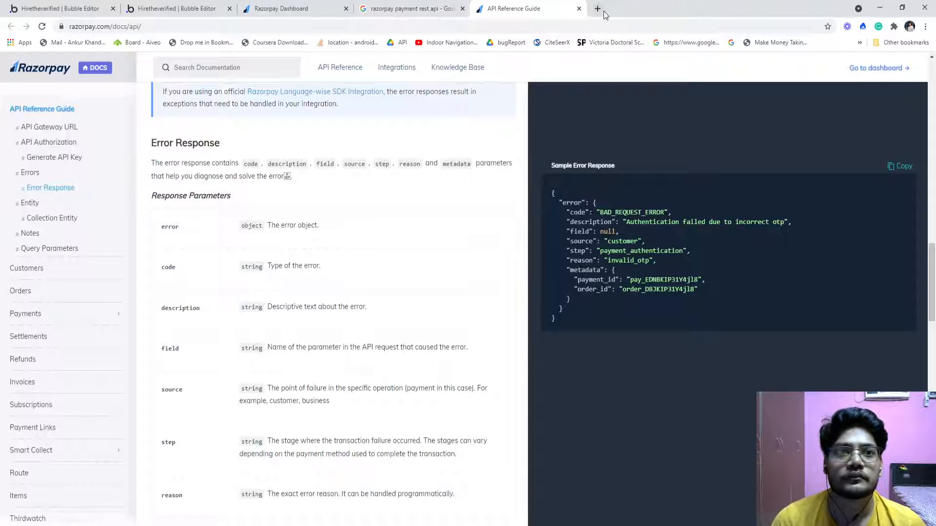
pyautogui.write('epoc')
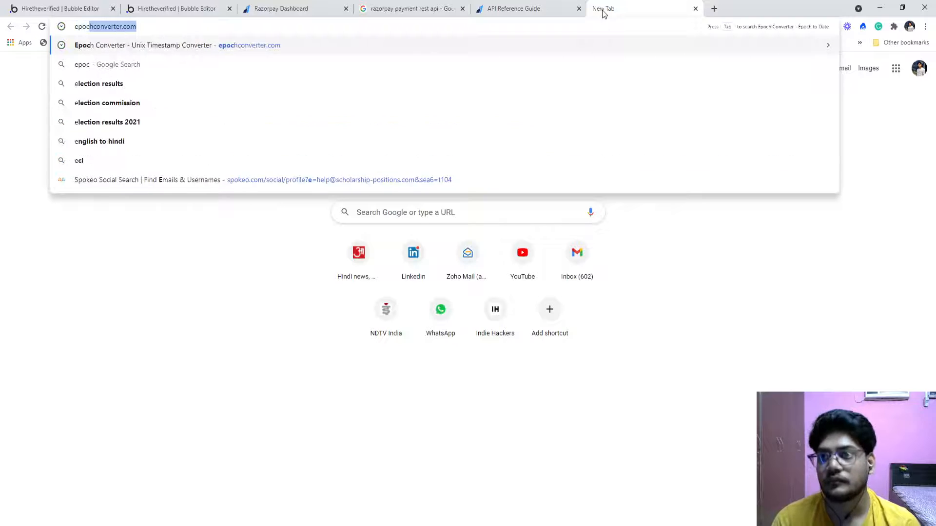
pyautogui.press('Return')
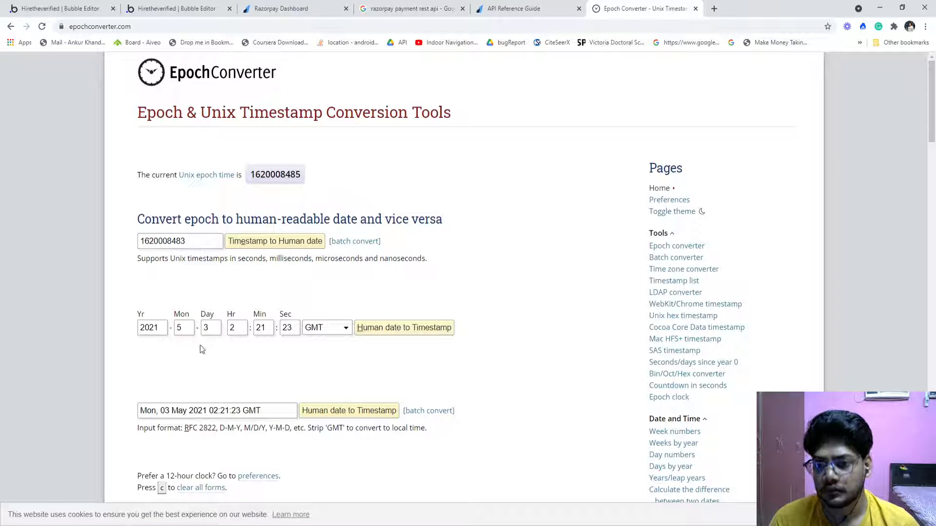
# Set the month of the human-readable date to 6, convert the date to a timestamp, and select the resulting epoch timestamp.
pyautogui.click(189, 327)
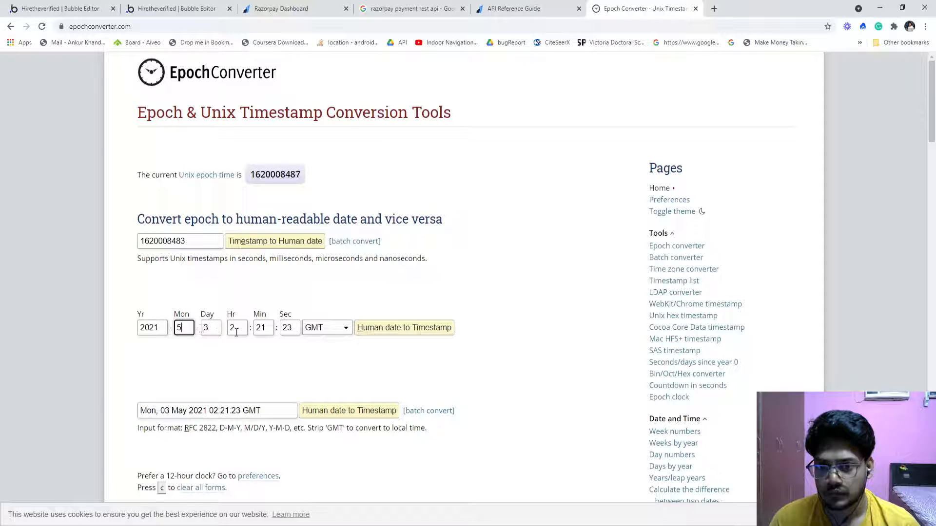
pyautogui.scroll(-1, 239, 317)
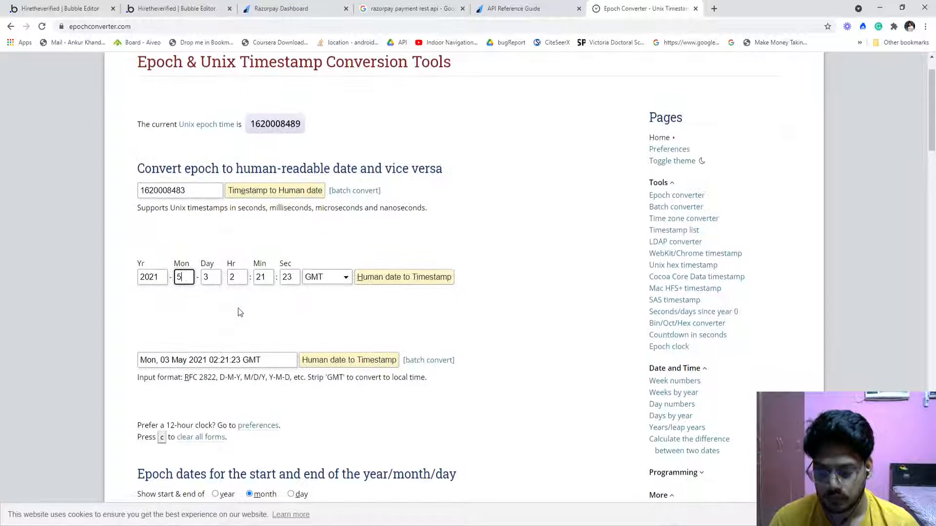
pyautogui.press('BackSpace')
pyautogui.write('6')
pyautogui.click(373, 278)
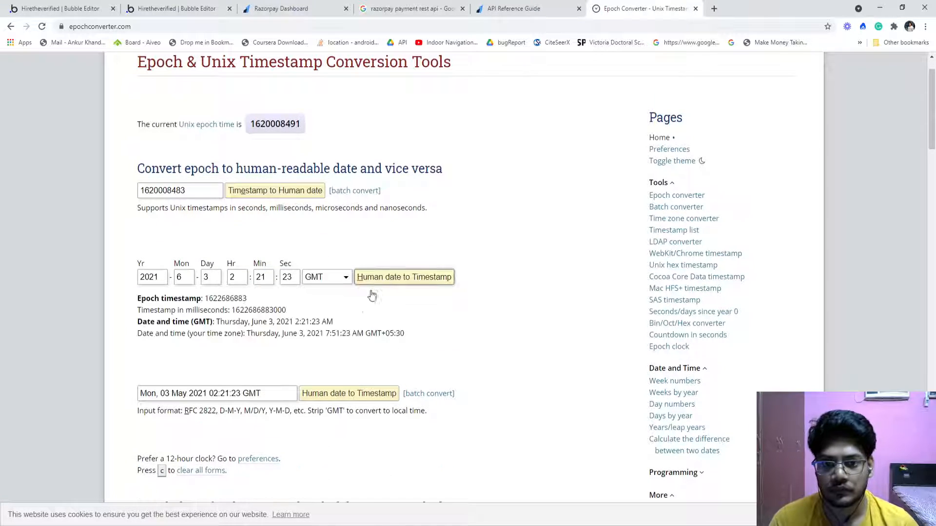
pyautogui.doubleClick(230, 298)
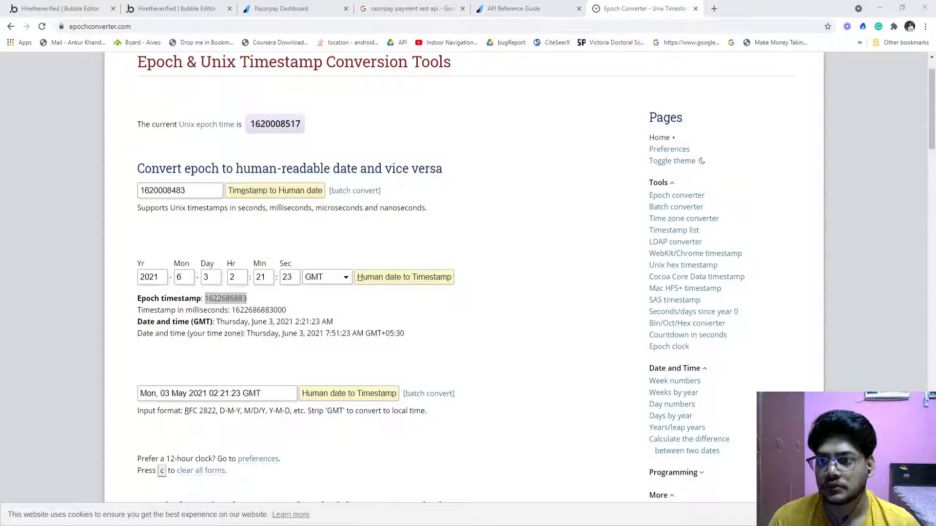
pyautogui.click(715, 9)
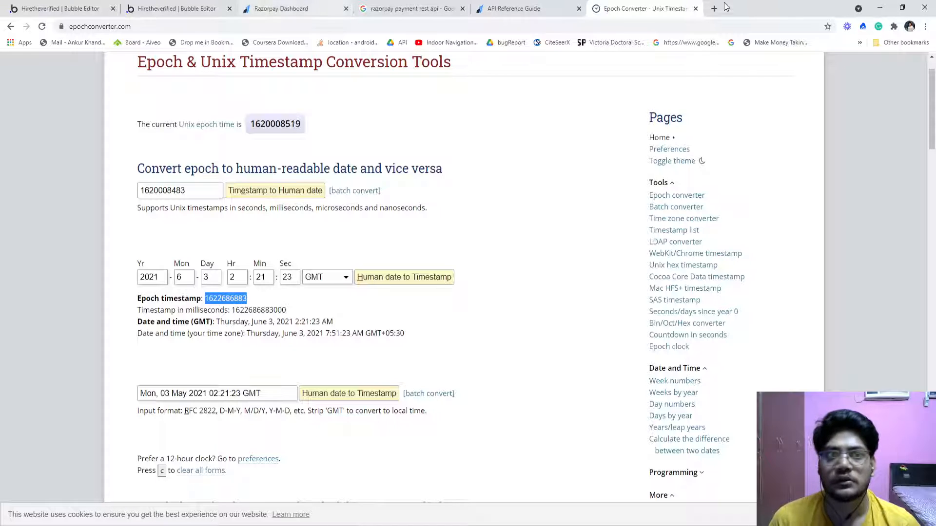
pyautogui.write('https://rzp.io/i/vvnrkQJ')
pyautogui.press('Return')
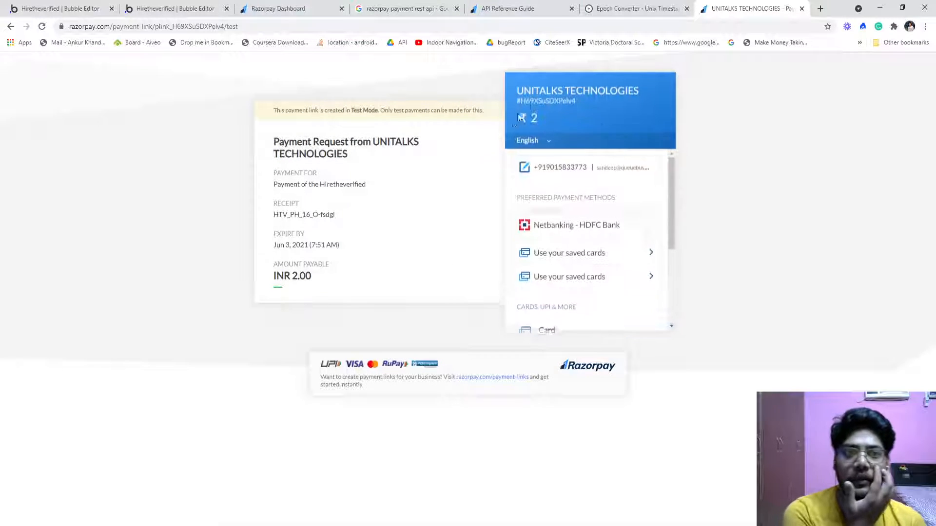
pyautogui.tripleClick(603, 90)
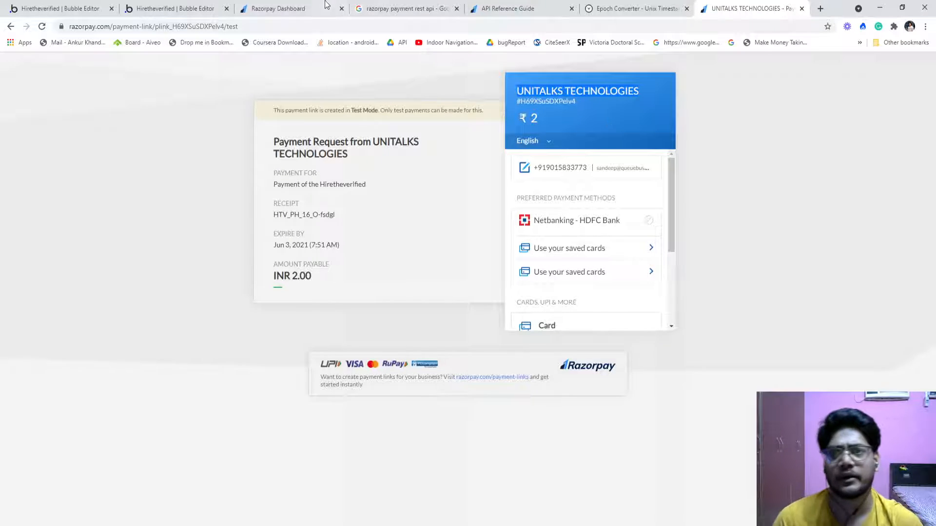
# Compare the Razorpay dashboard's API Keys page and Test Mode setting with the Razorpay Payment API's HTTP Basic Auth fields in Bubble's API Connector.
pyautogui.click(302, 4)
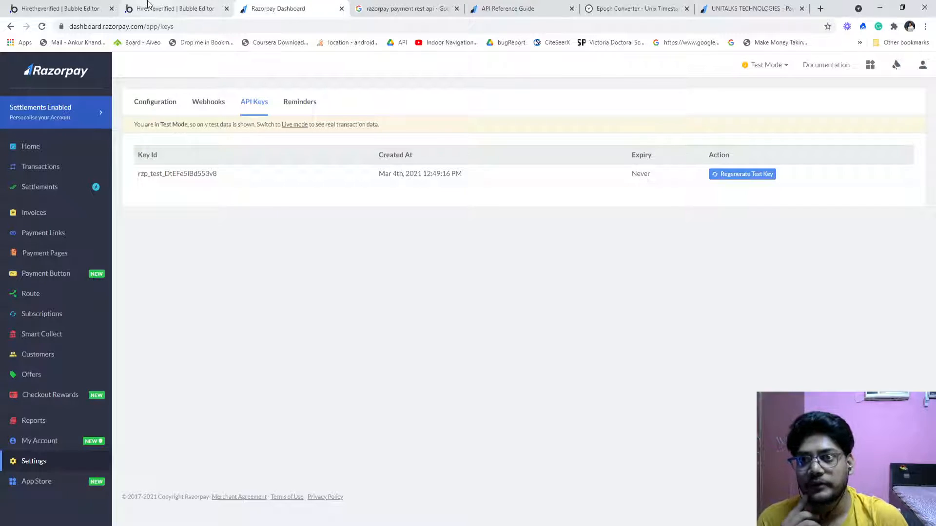
pyautogui.click(398, 5)
pyautogui.click(171, 9)
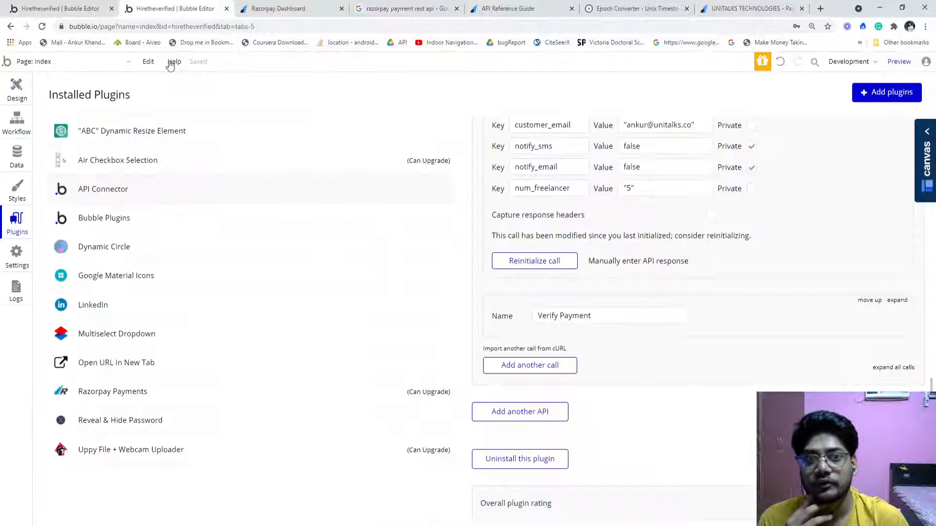
pyautogui.scroll(8, 677, 262)
pyautogui.scroll(8, 677, 262)
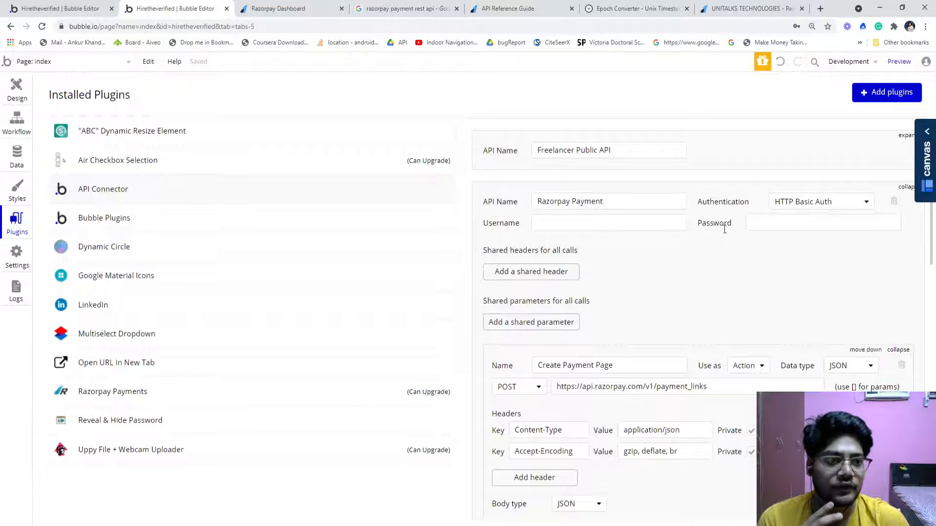
pyautogui.click(282, 7)
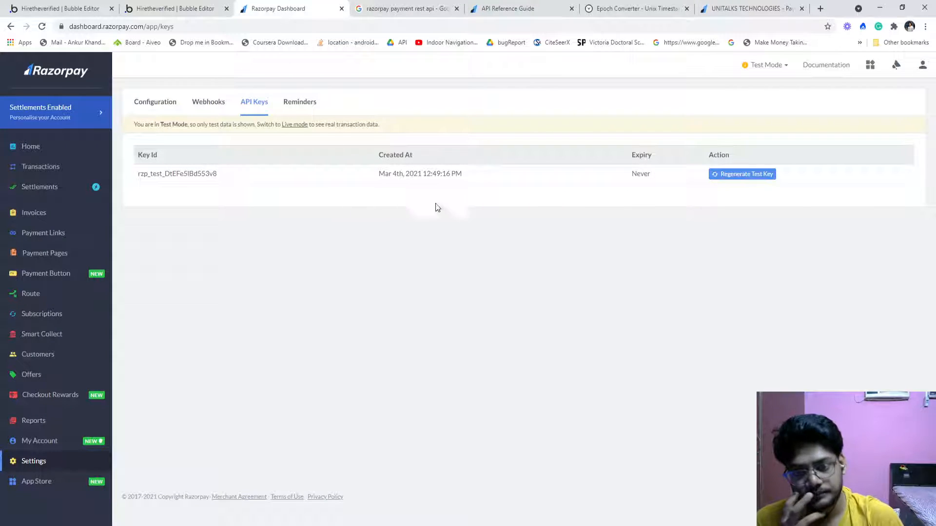
pyautogui.moveTo(780, 69)
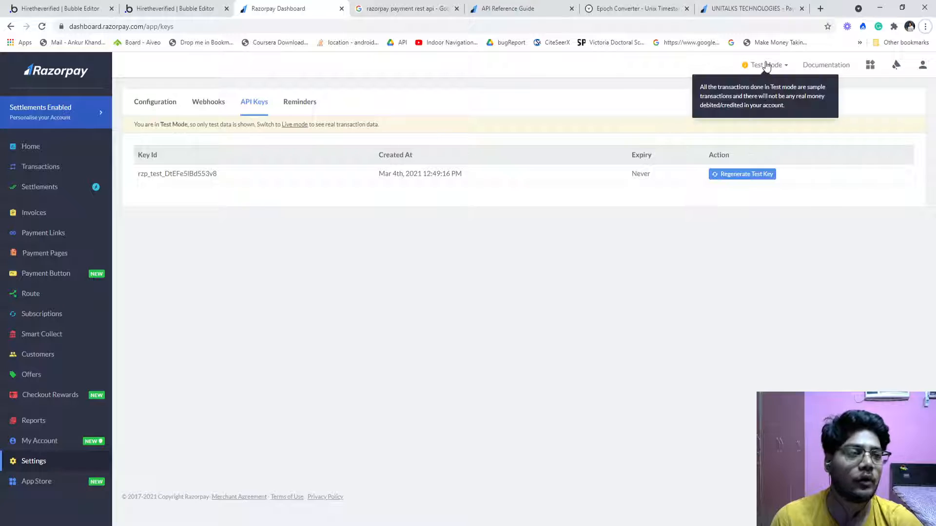
# Review the payment methods offered in the checkout of the test payment link.
pyautogui.click(202, 7)
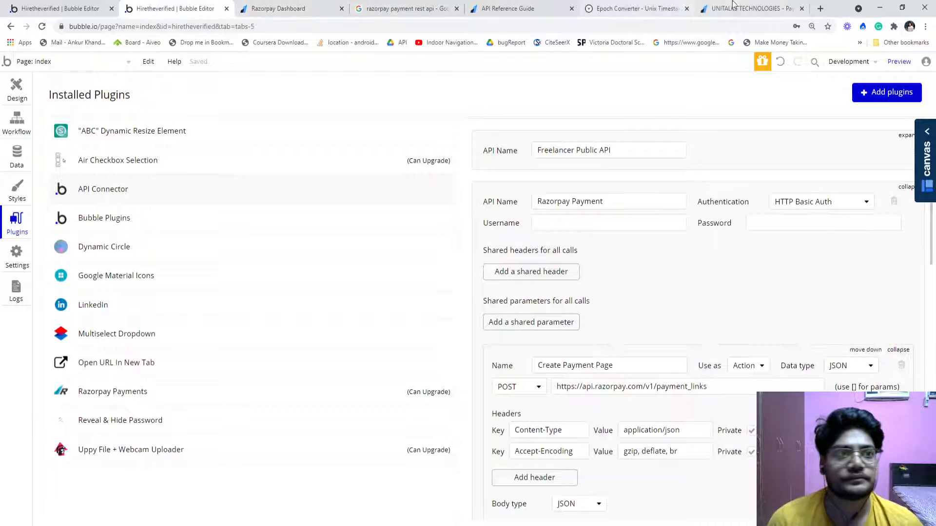
pyautogui.click(746, 8)
pyautogui.scroll(-2, 527, 277)
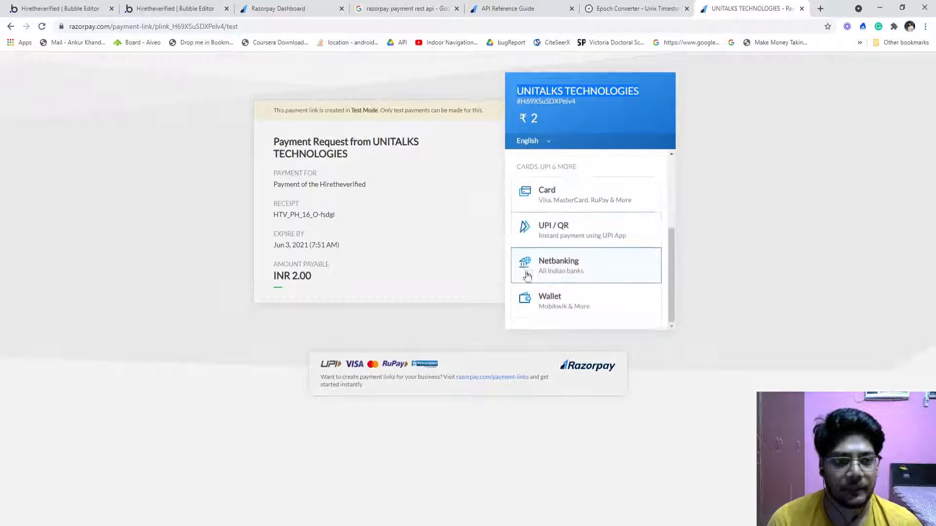
pyautogui.click(170, 8)
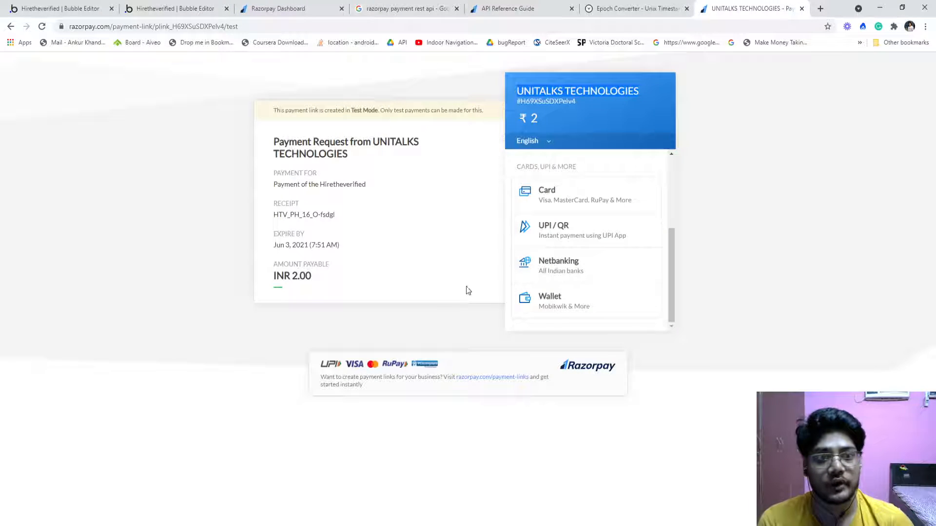
pyautogui.click(731, 8)
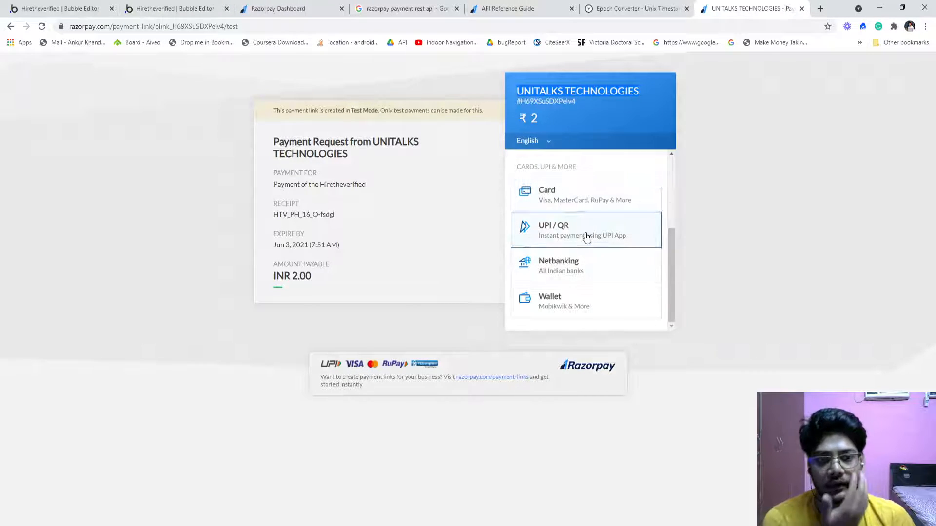
# Return to the Bubble editor and open the employer_login page in the design view.
pyautogui.click(159, 9)
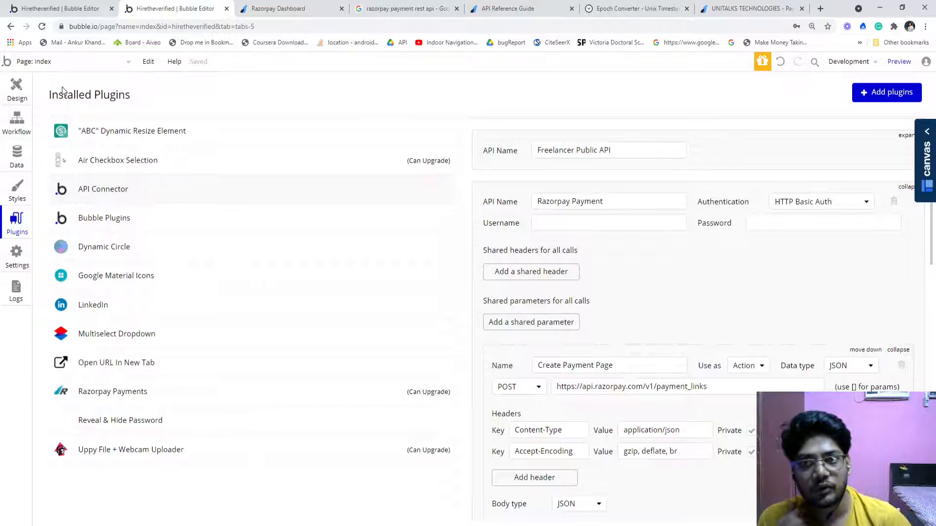
pyautogui.click(95, 64)
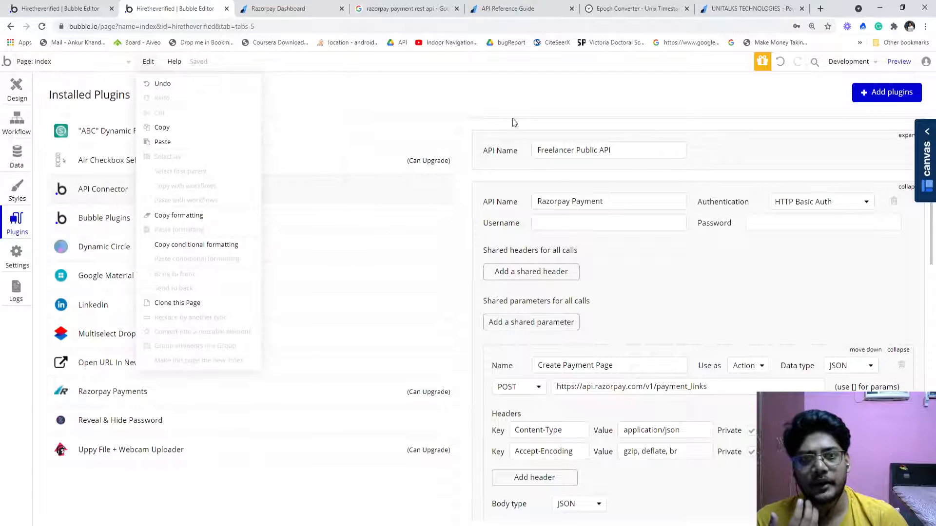
pyautogui.click(499, 126)
pyautogui.click(6, 130)
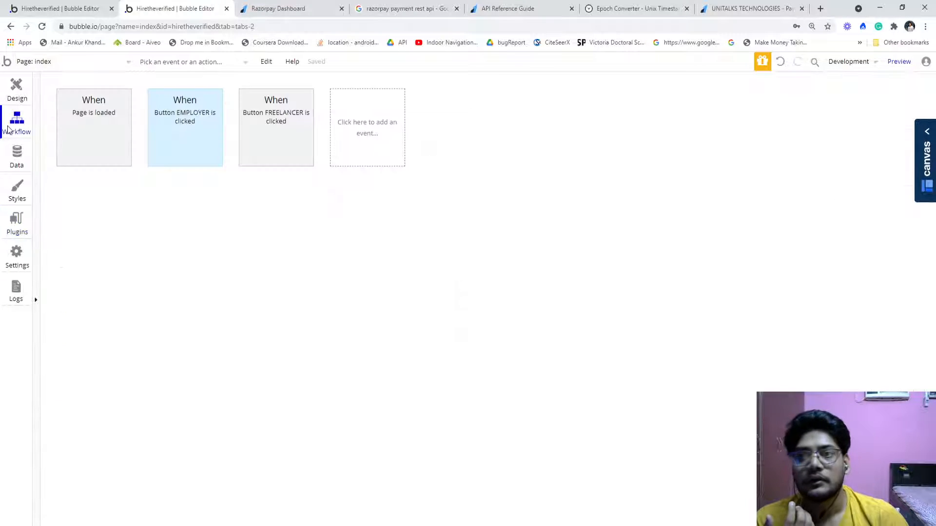
pyautogui.click(16, 88)
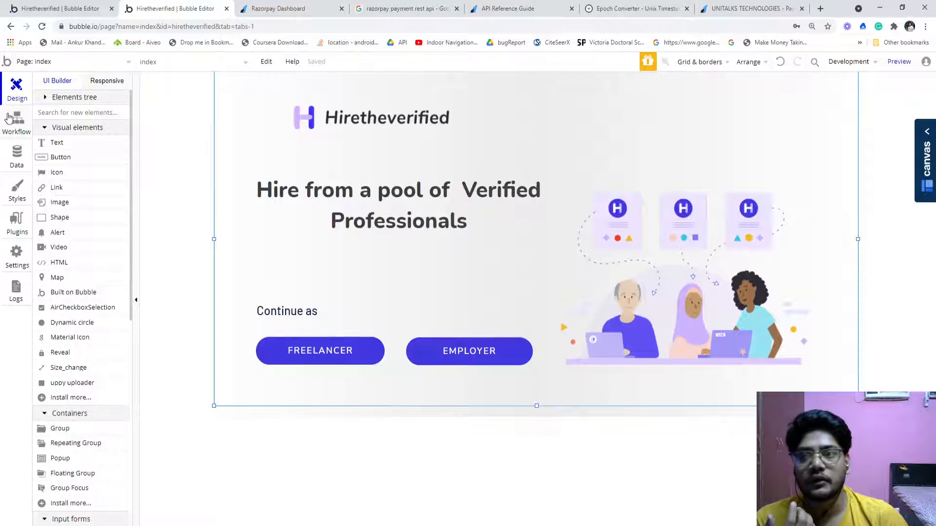
pyautogui.click(65, 62)
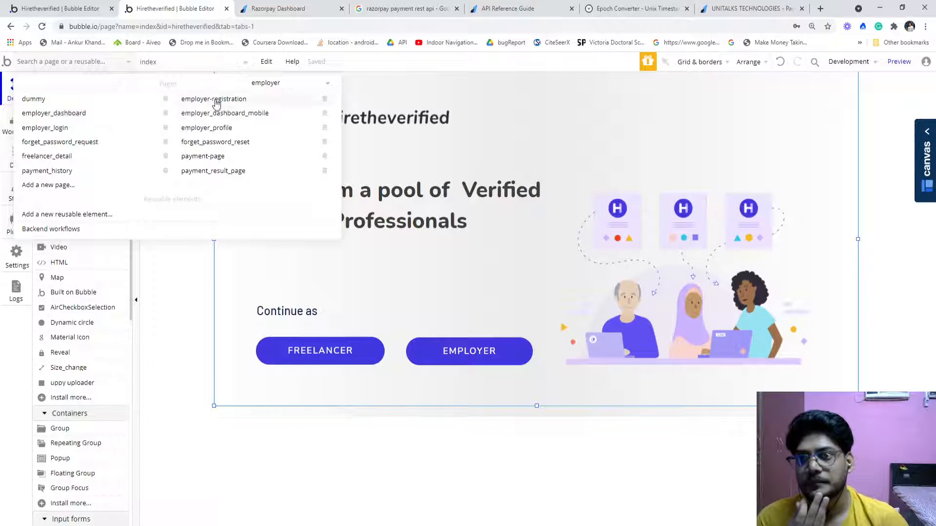
pyautogui.click(58, 128)
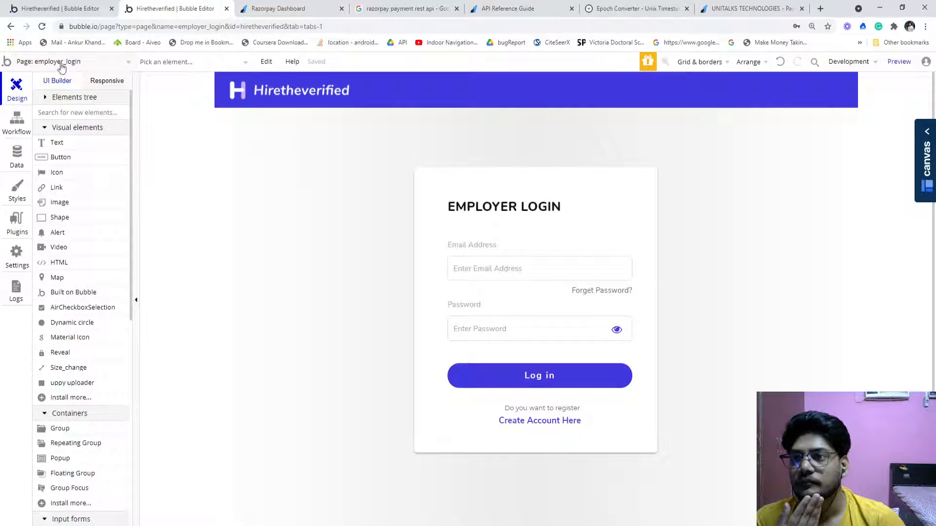
# Switch the Bubble editor to the payment-page and show its workflows.
pyautogui.click(67, 67)
pyautogui.click(66, 68)
pyautogui.click(64, 67)
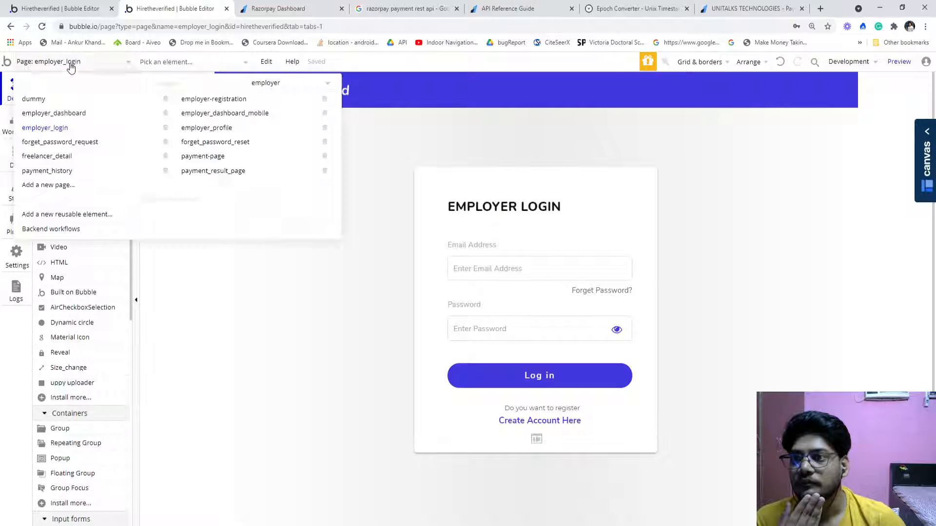
pyautogui.click(192, 155)
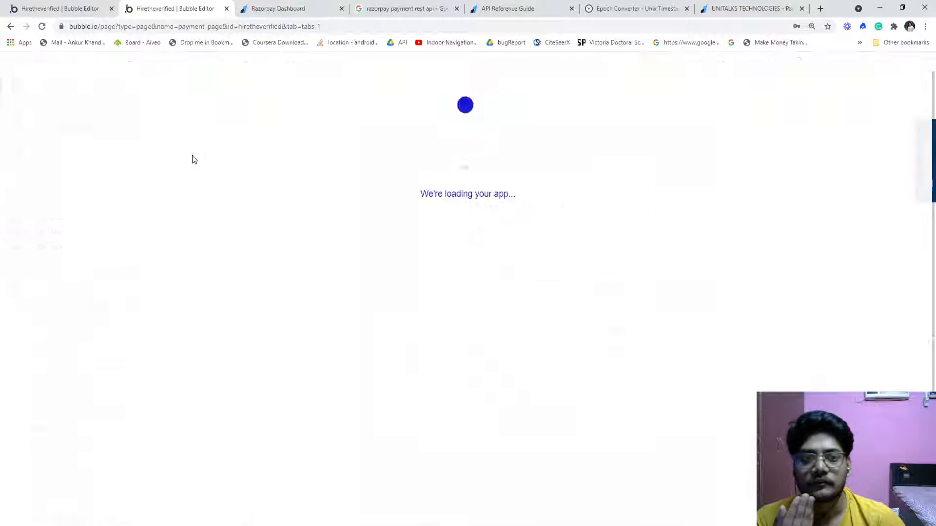
pyautogui.scroll(-5, 218, 203)
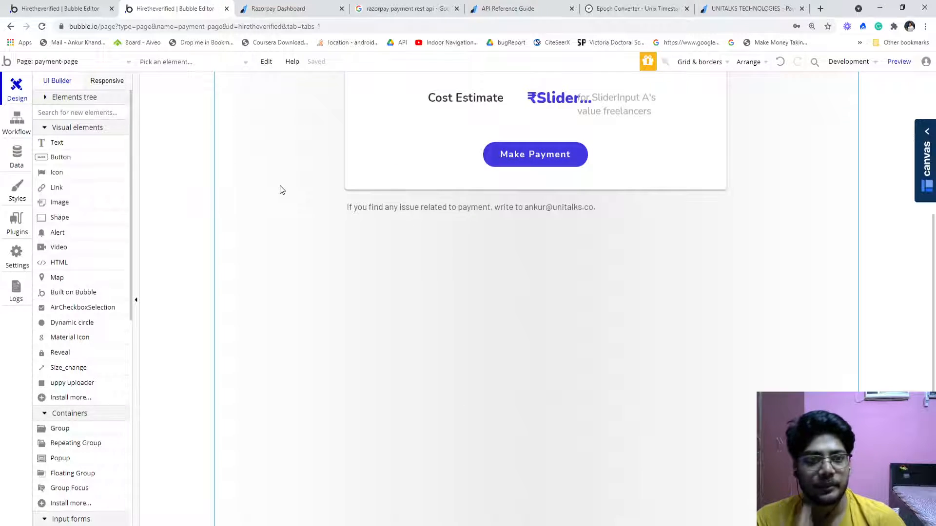
pyautogui.click(16, 121)
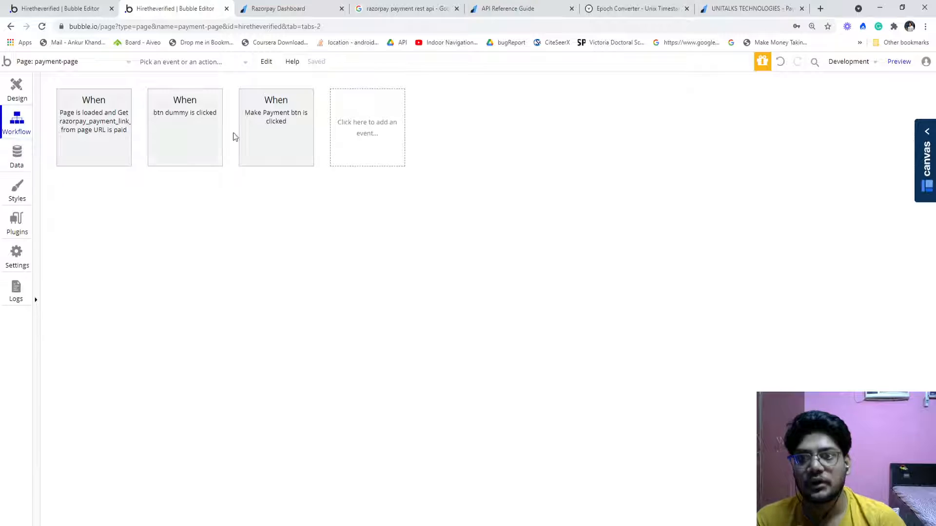
pyautogui.click(61, 9)
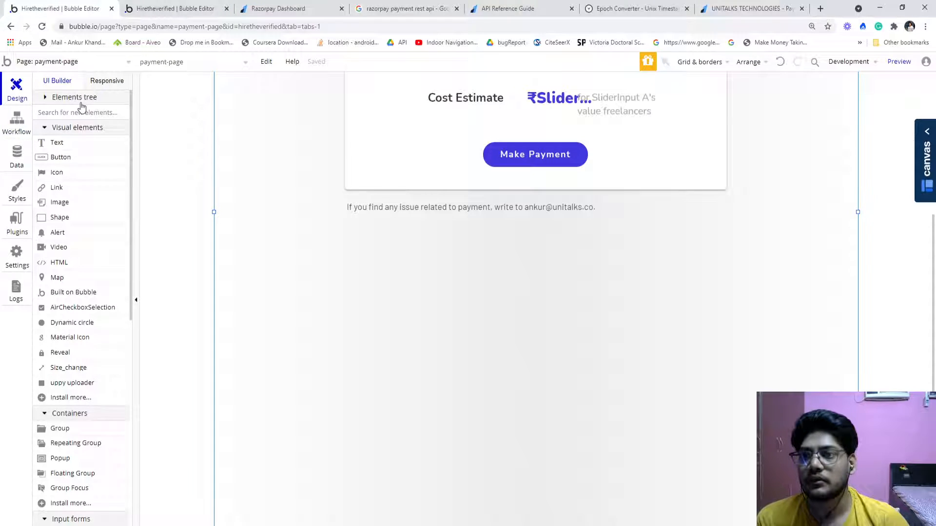
pyautogui.click(161, 10)
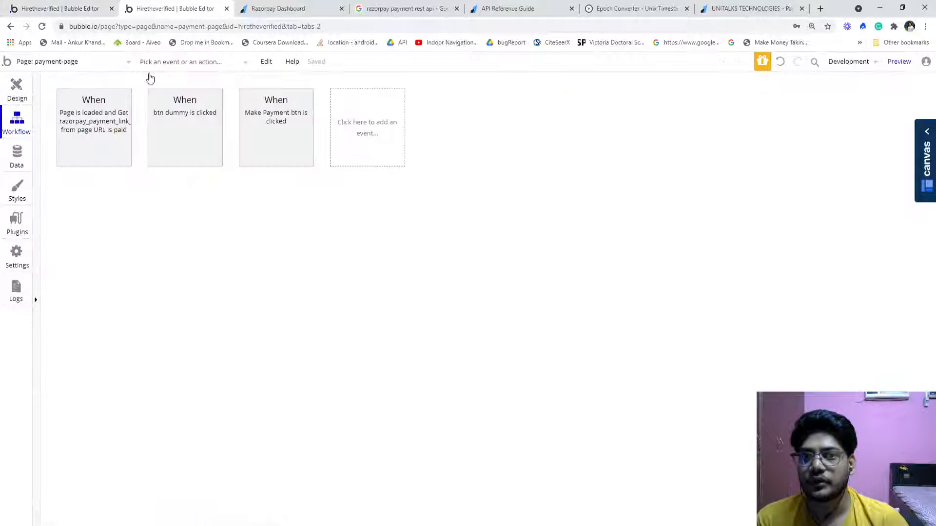
# Review the Create Payment Page call's body parameters in the API Connector, reading the callback_url value through to its end.
pyautogui.click(17, 220)
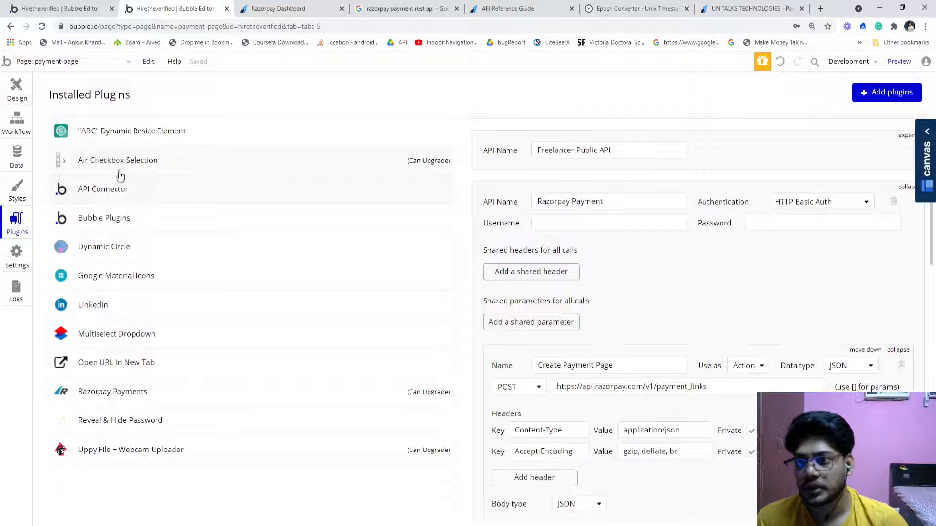
pyautogui.scroll(-10, 754, 295)
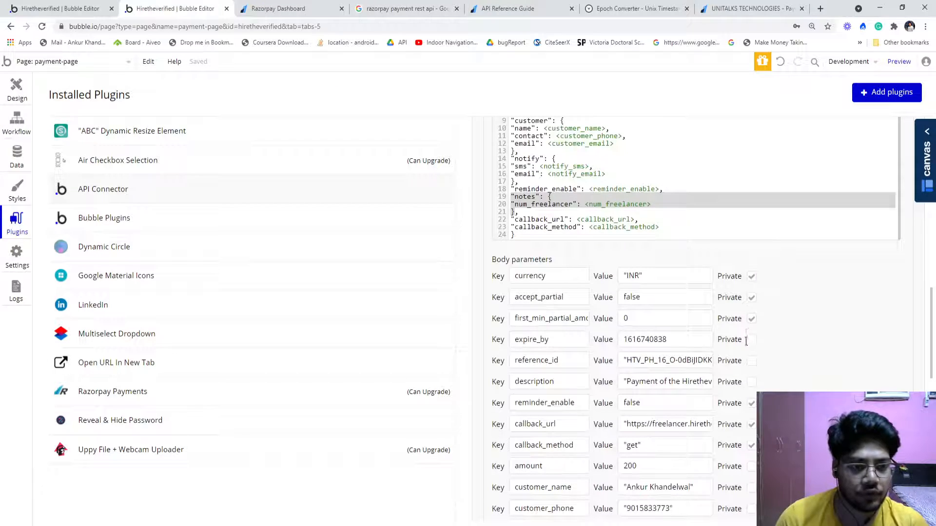
pyautogui.scroll(-3, 749, 341)
pyautogui.click(668, 273)
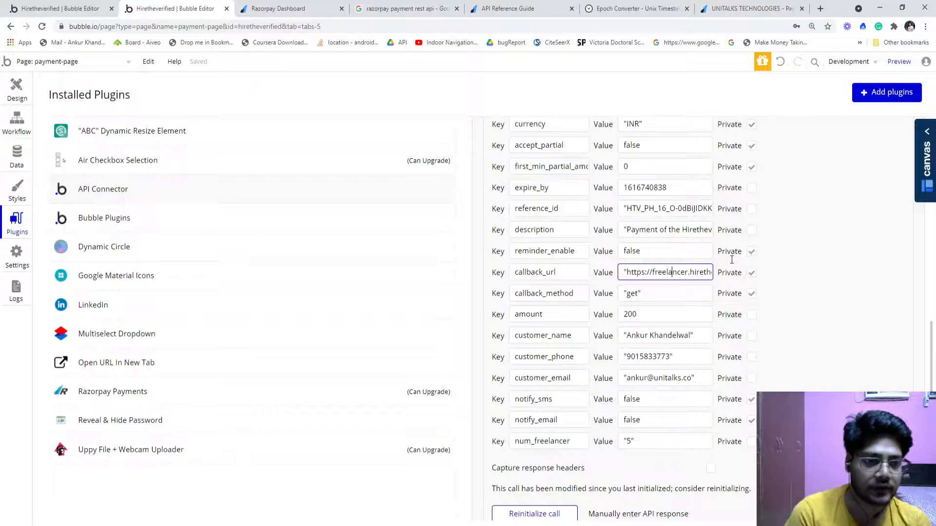
pyautogui.press('Right')
pyautogui.press('Right')
pyautogui.press('Right')
pyautogui.press('Right')
pyautogui.press('Right')
pyautogui.press('Right')
pyautogui.press('Right')
pyautogui.press('Right')
pyautogui.press('Right')
pyautogui.press('Right')
pyautogui.press('Right')
pyautogui.press('Right')
pyautogui.press('Right')
pyautogui.press('Right')
pyautogui.press('Right')
pyautogui.press('Right')
pyautogui.press('Right')
pyautogui.press('Right')
pyautogui.press('Right')
pyautogui.press('Right')
pyautogui.press('Right')
pyautogui.press('Right')
pyautogui.press('Right')
pyautogui.press('Right')
pyautogui.press('Right')
pyautogui.press('Right')
pyautogui.press('Right')
pyautogui.press('Right')
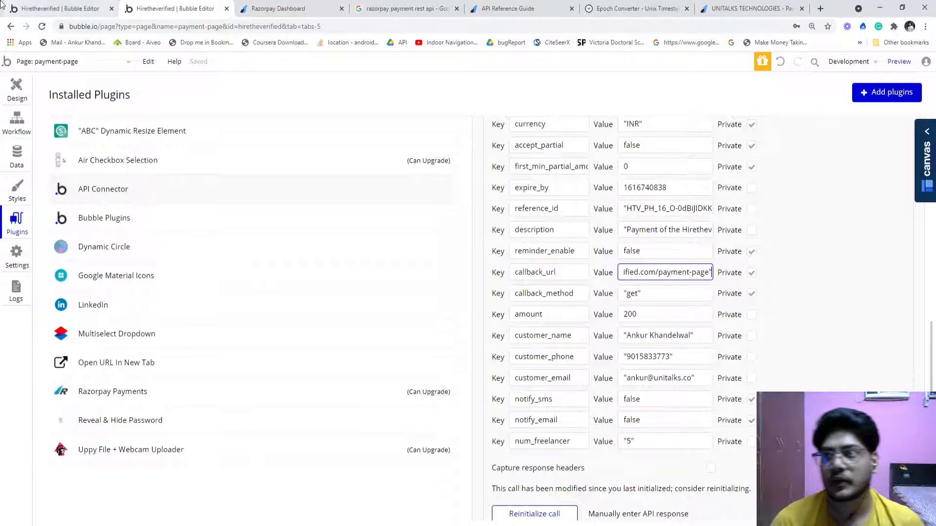
# Examine the payment-page's page-load workflow, checking its paid-status condition, the loading pop-up action and the Verify Payment action.
pyautogui.click(16, 88)
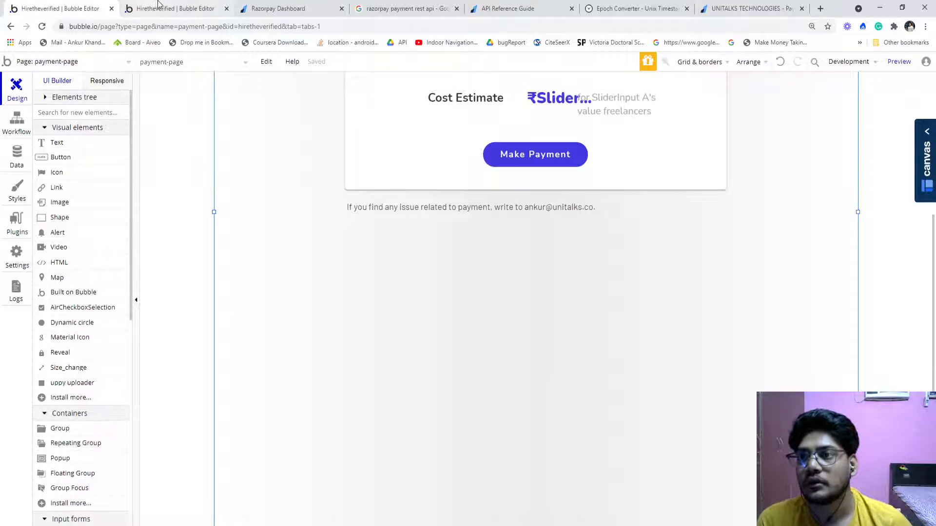
pyautogui.click(14, 138)
pyautogui.click(100, 149)
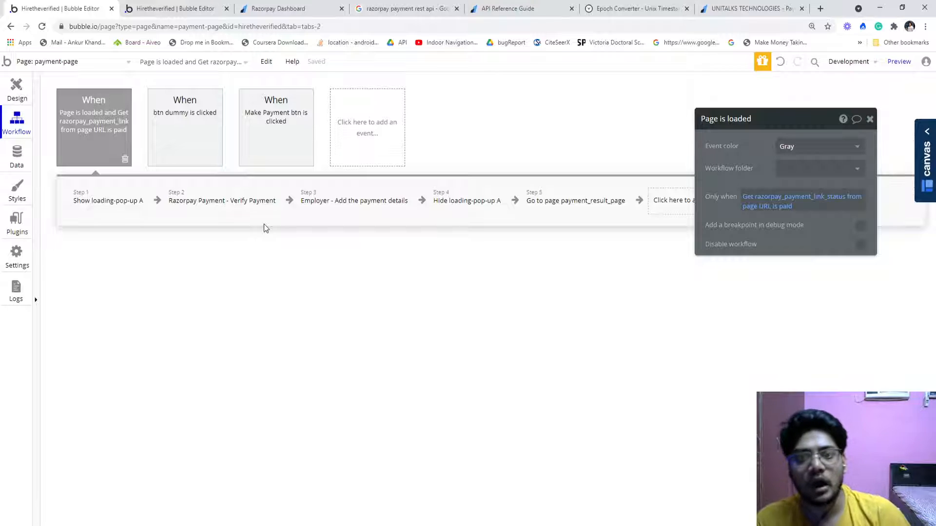
pyautogui.moveTo(100, 208)
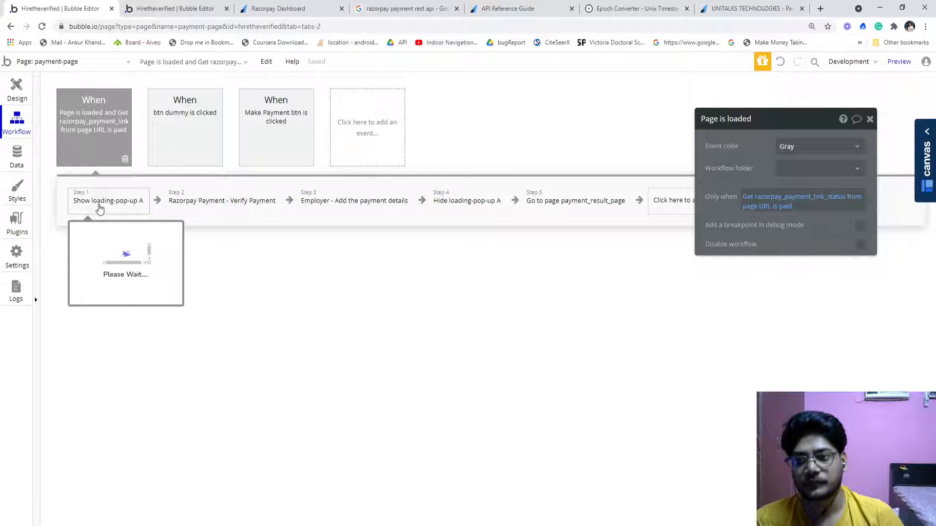
pyautogui.click(16, 89)
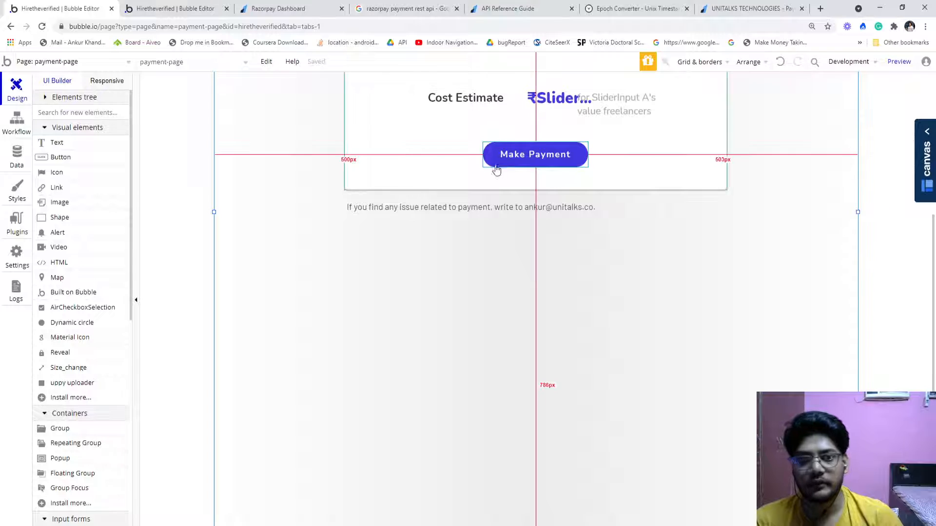
pyautogui.click(17, 122)
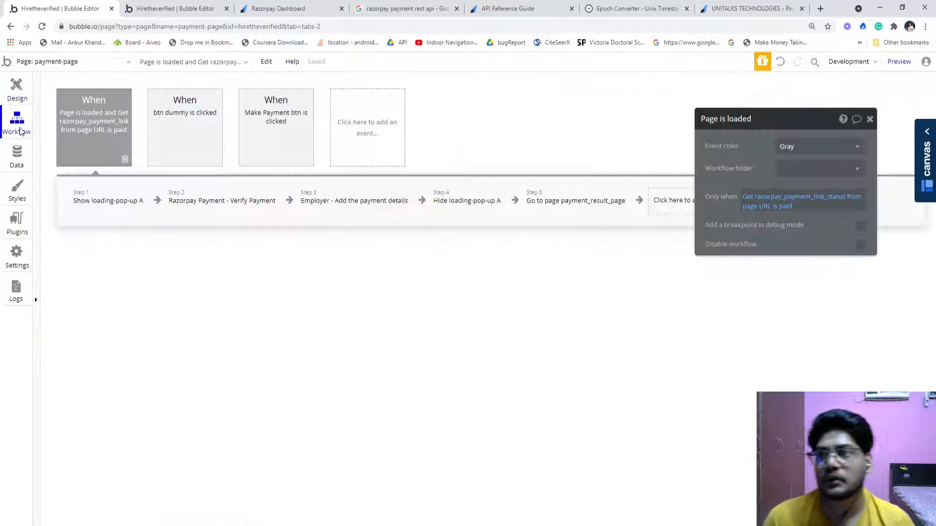
pyautogui.click(102, 205)
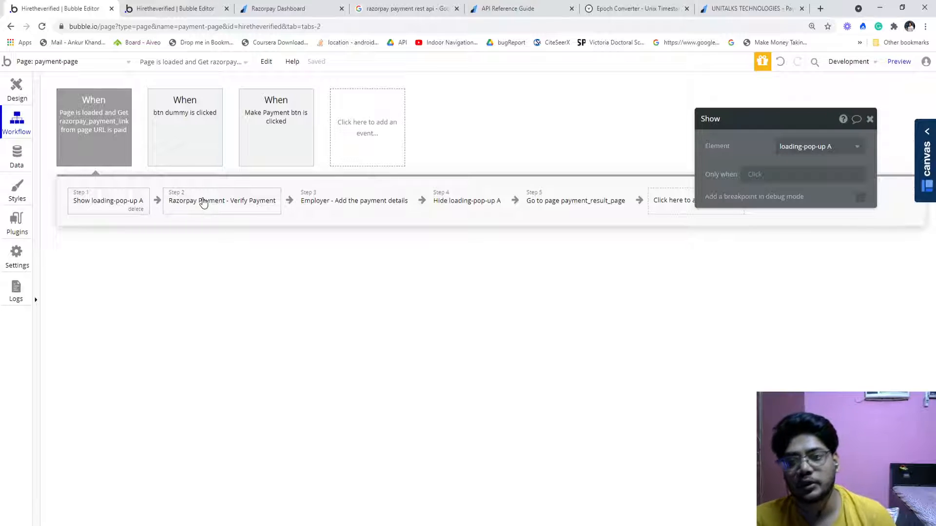
pyautogui.click(204, 203)
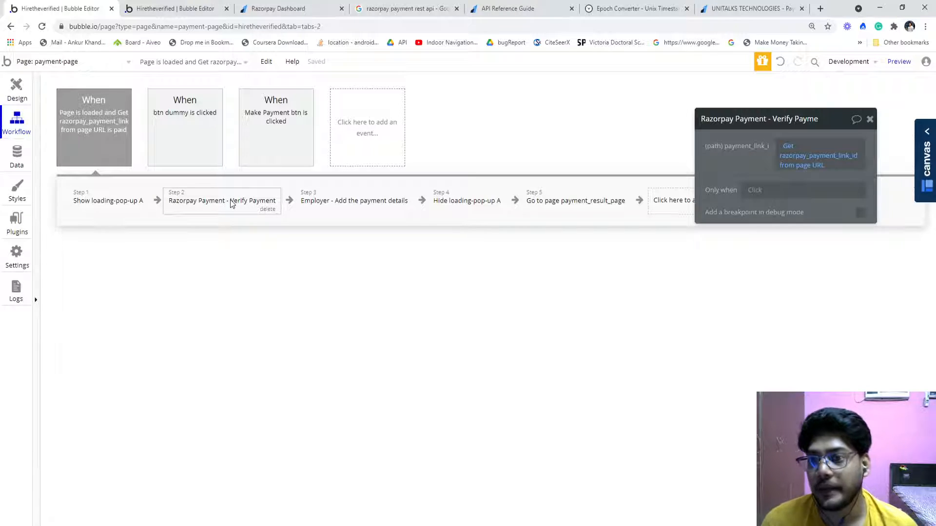
# Expand the Verify Payment call in the API Connector and examine its GET URL and payment_link_id parameter.
pyautogui.click(161, 8)
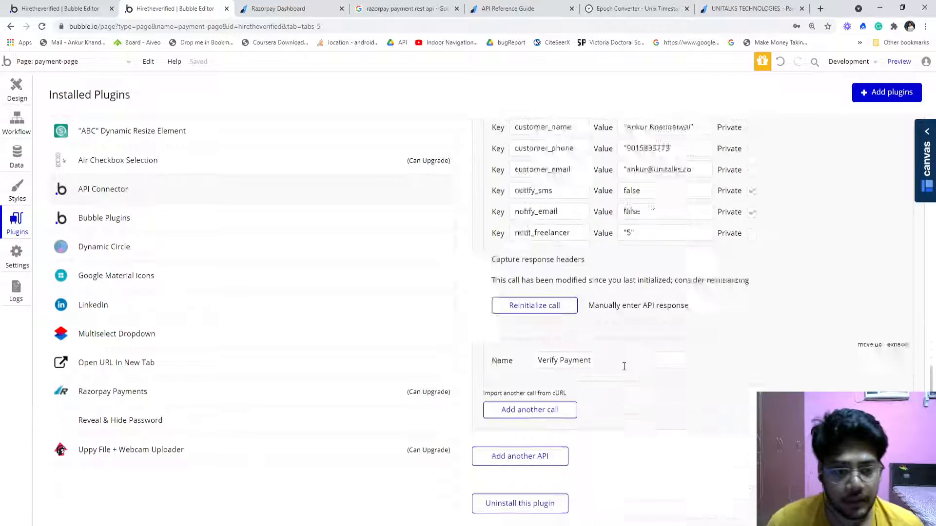
pyautogui.scroll(-5, 624, 366)
pyautogui.click(898, 149)
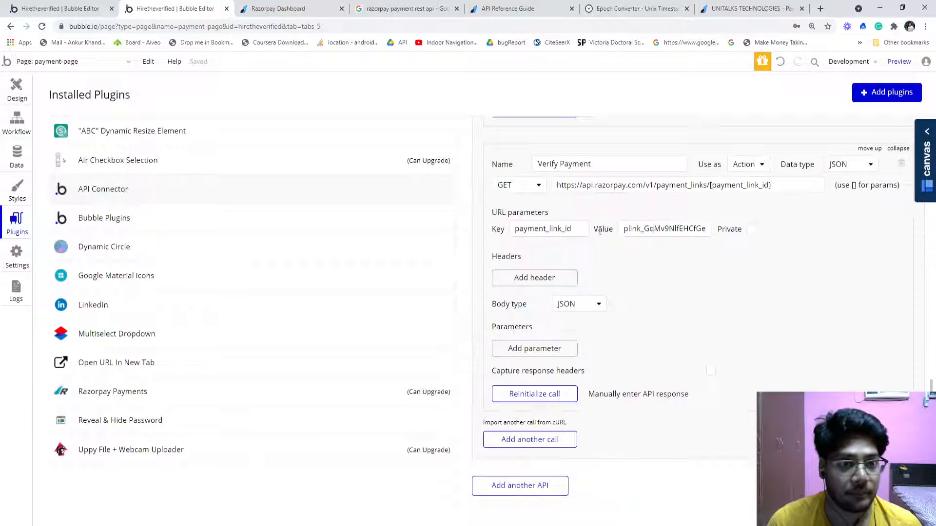
pyautogui.click(626, 165)
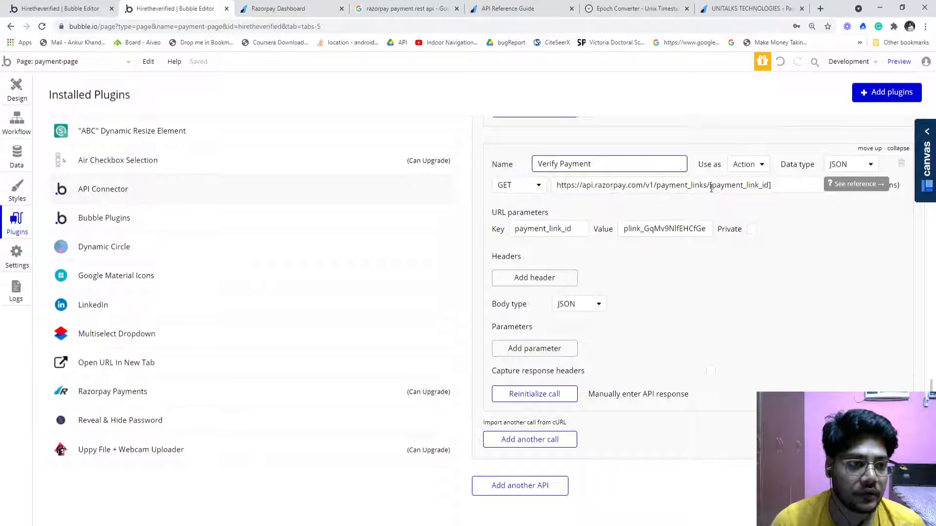
pyautogui.click(752, 187)
pyautogui.doubleClick(753, 187)
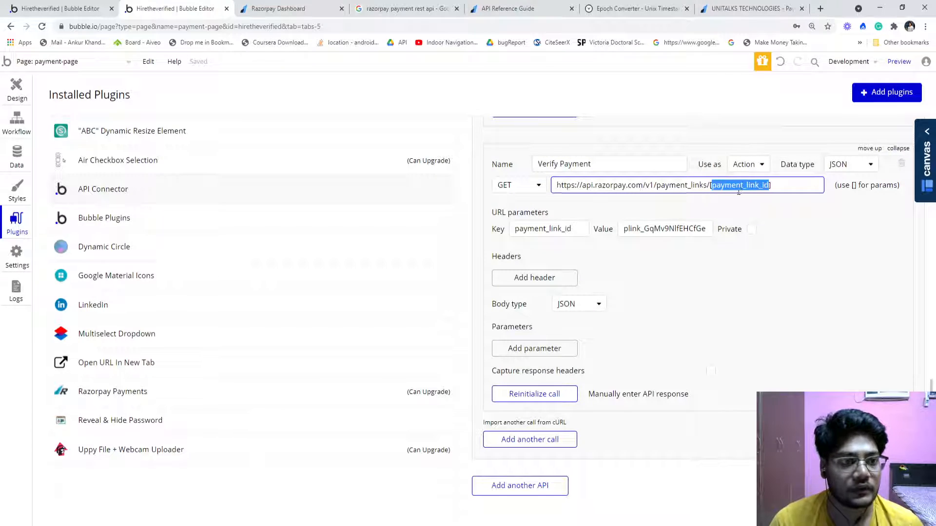
pyautogui.scroll(-1, 726, 270)
pyautogui.scroll(-3, 727, 270)
pyautogui.scroll(3, 727, 268)
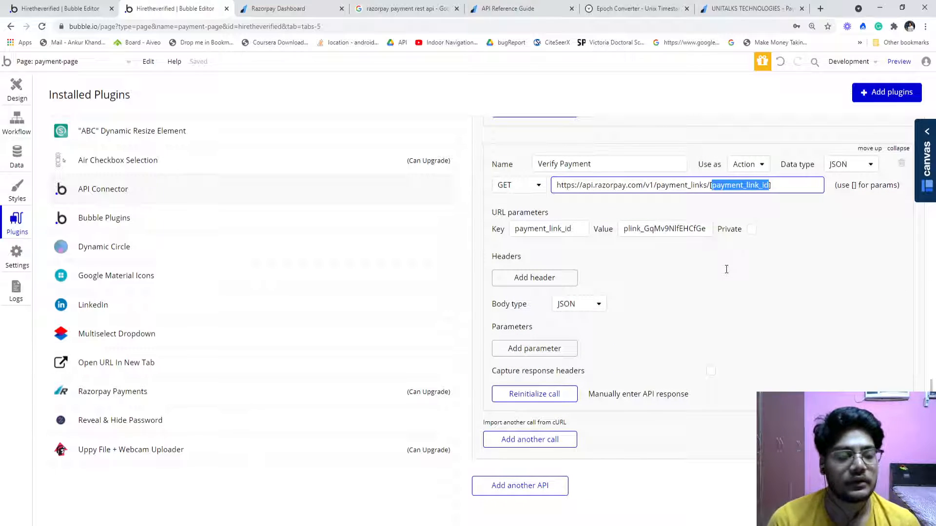
# Review how the Employer - Add the payment details action maps its parameters from the Verify Payment result in the page-load workflow.
pyautogui.click(63, 8)
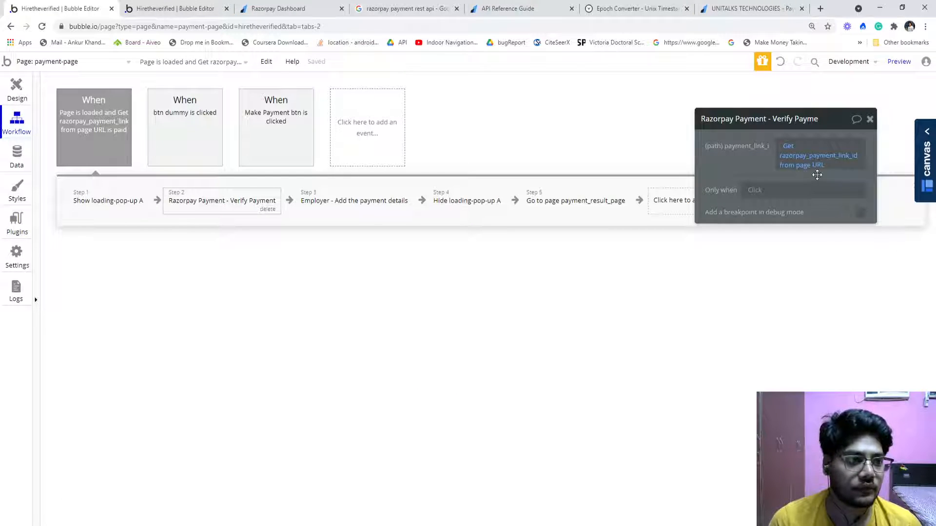
pyautogui.click(337, 203)
pyautogui.scroll(-2, 810, 228)
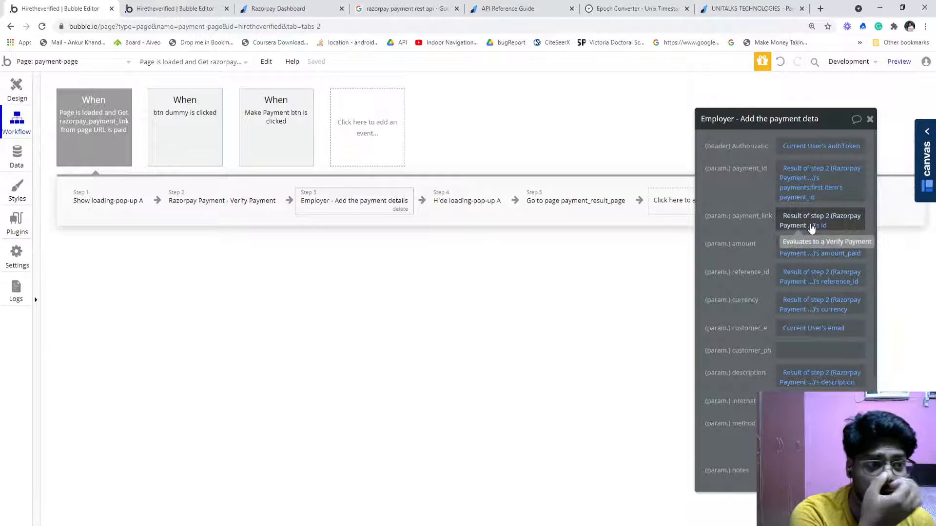
pyautogui.scroll(2, 805, 253)
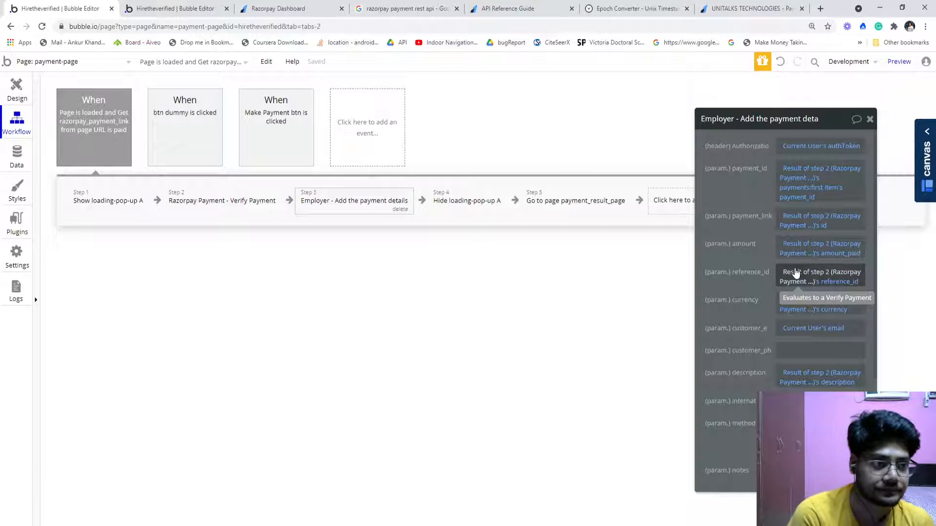
pyautogui.click(249, 210)
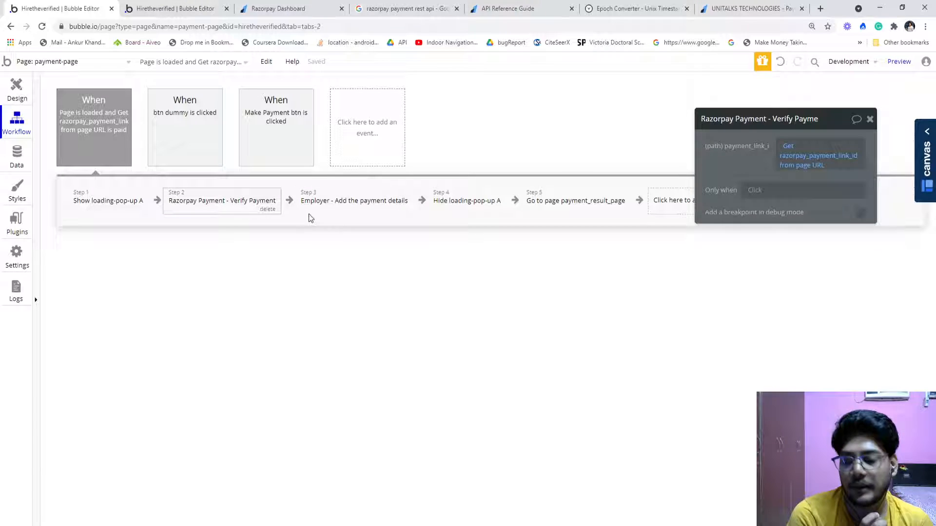
pyautogui.click(334, 204)
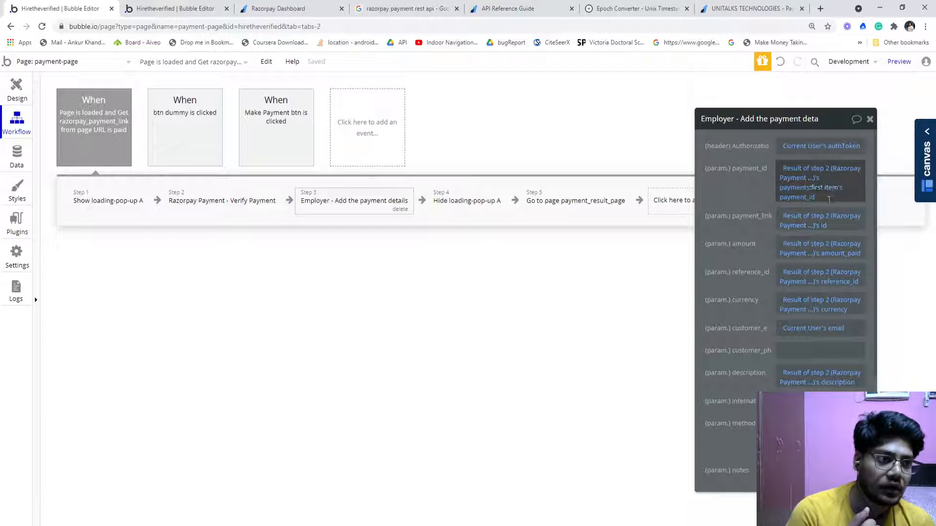
pyautogui.scroll(-1, 807, 210)
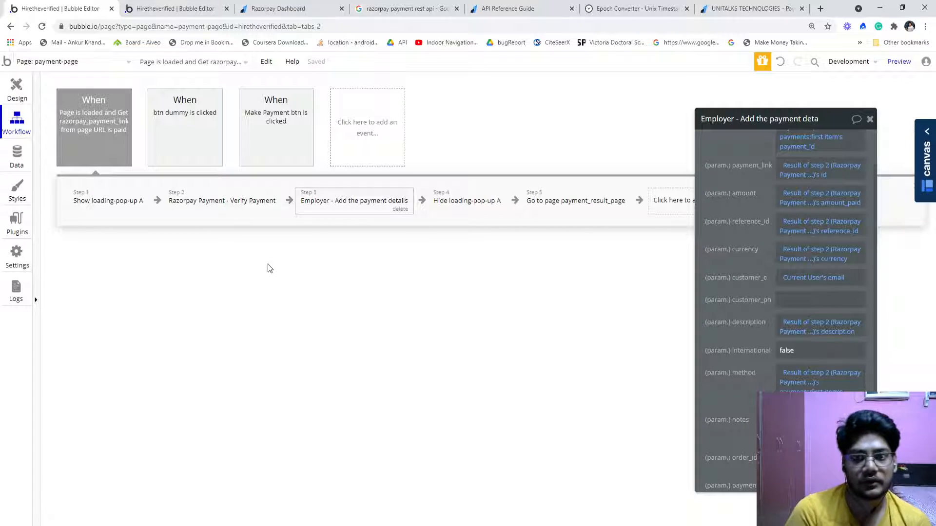
pyautogui.scroll(-3, 767, 326)
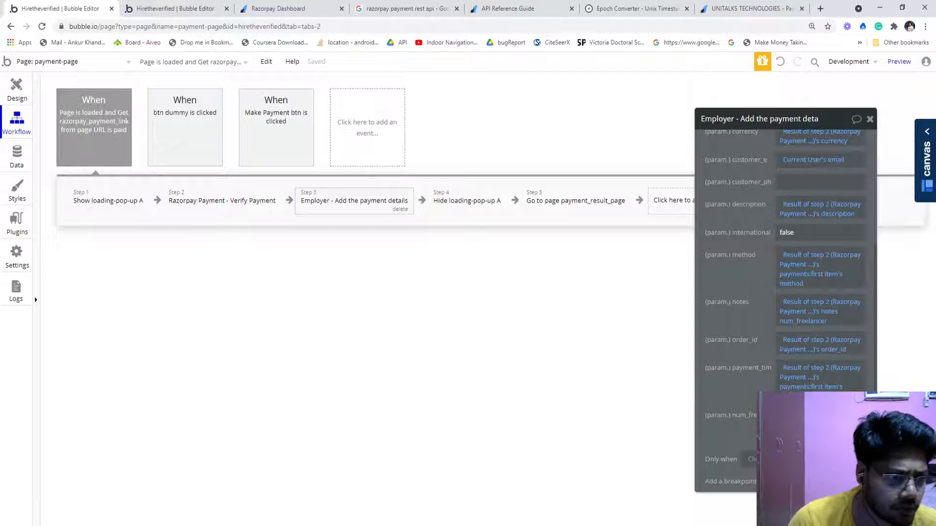
pyautogui.scroll(3, 807, 358)
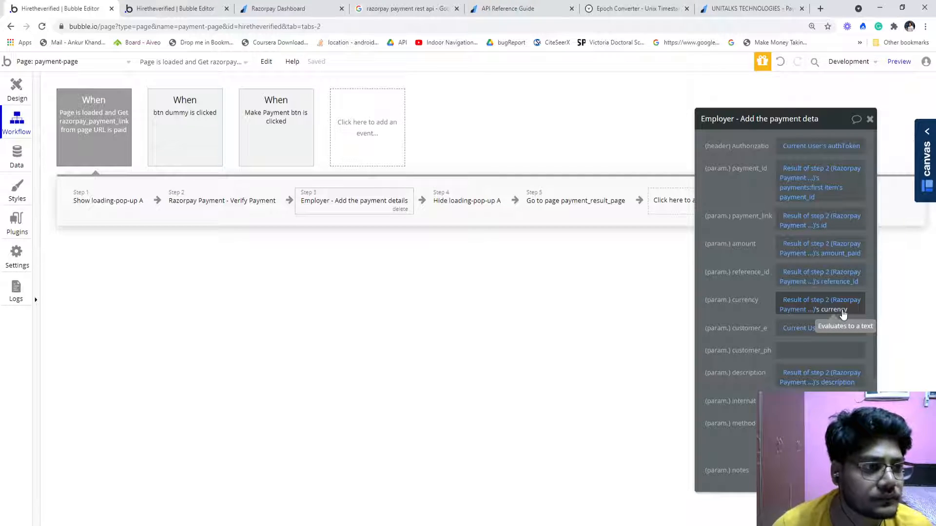
pyautogui.click(869, 119)
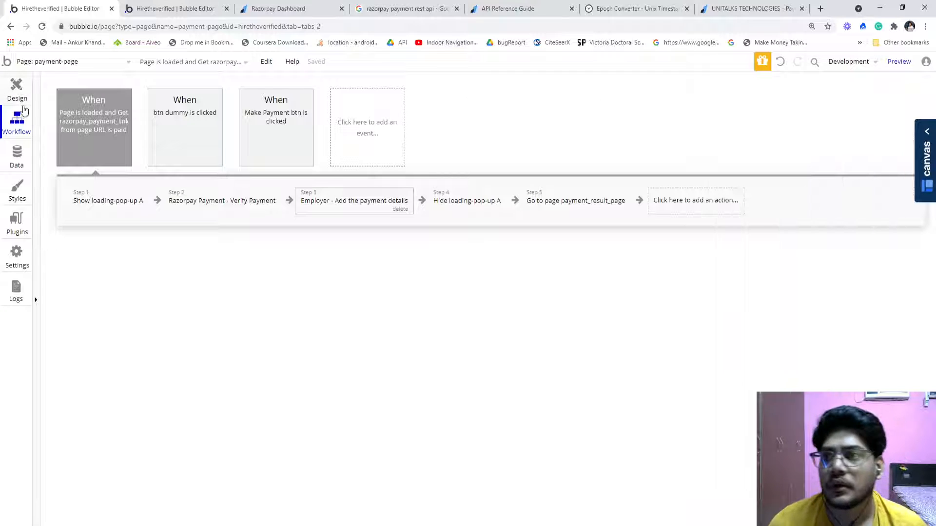
# Open the payment_result_page in the design view.
pyautogui.click(83, 62)
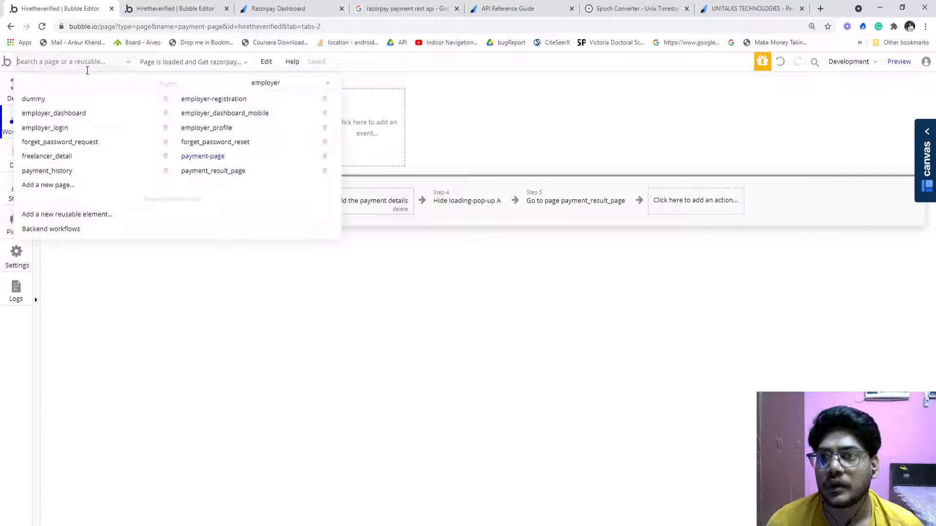
pyautogui.click(215, 172)
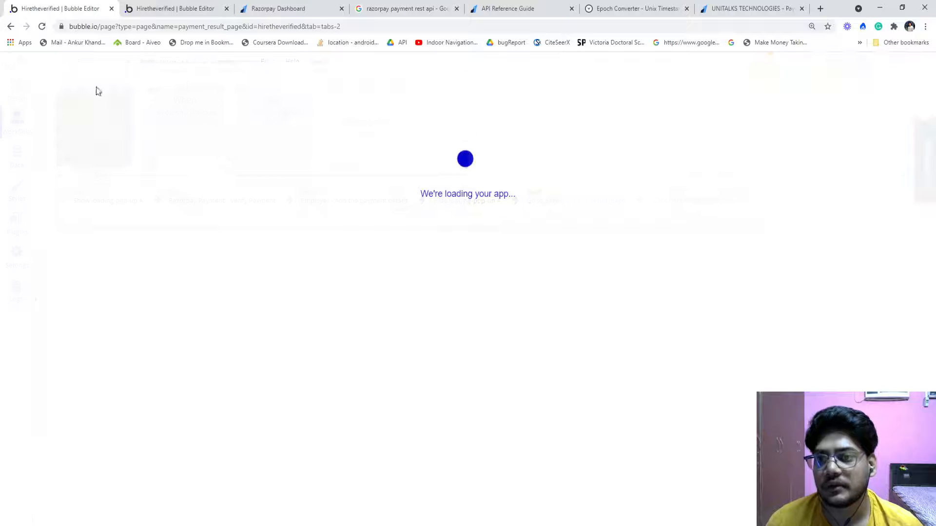
pyautogui.moveTo(91, 143)
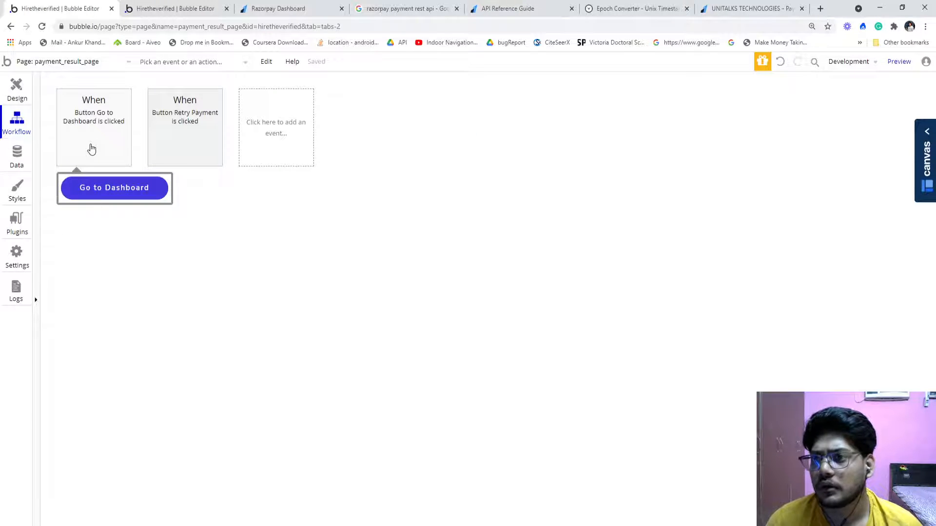
pyautogui.click(17, 86)
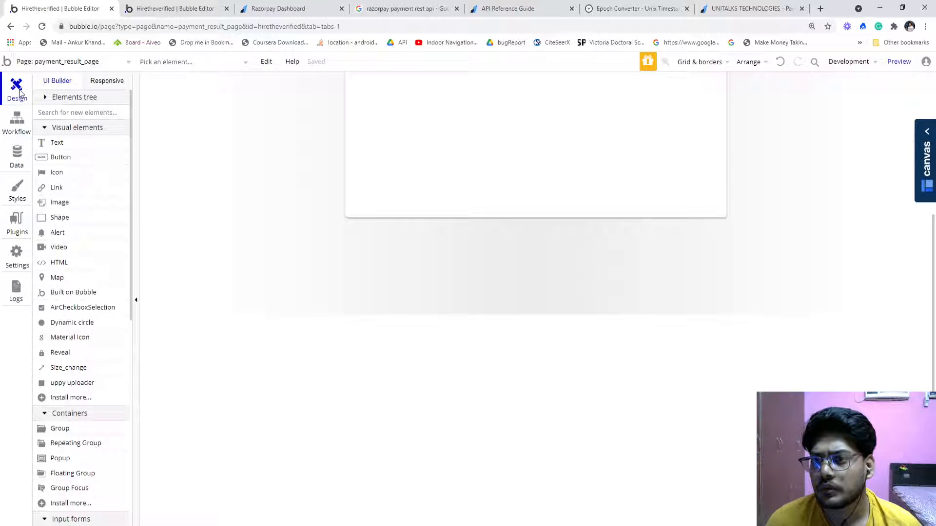
# Expand Group A in the elements tree and display its Payment Success Group on the canvas.
pyautogui.doubleClick(387, 199)
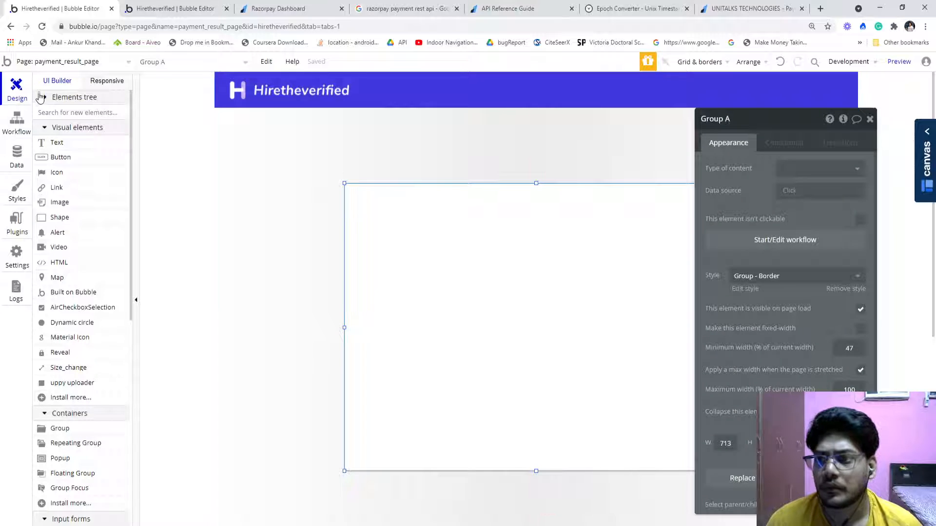
pyautogui.click(100, 82)
pyautogui.click(71, 85)
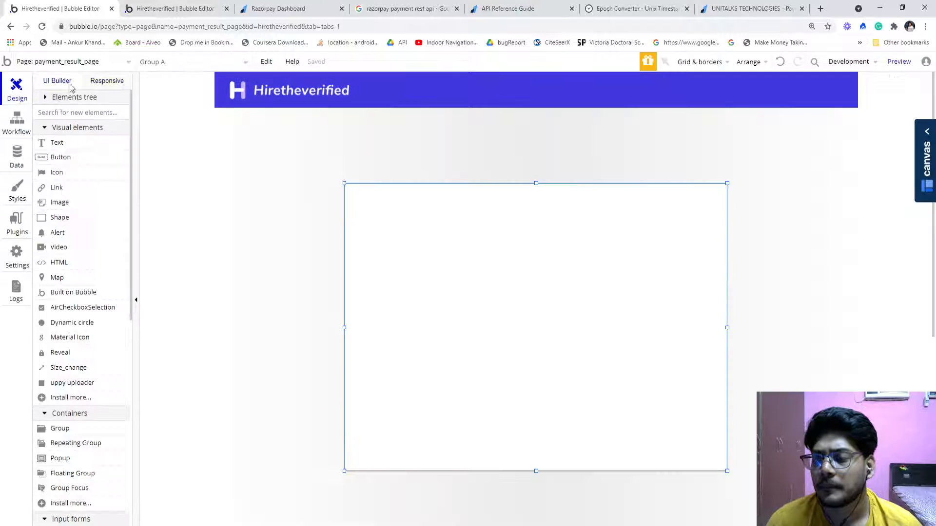
pyautogui.click(46, 98)
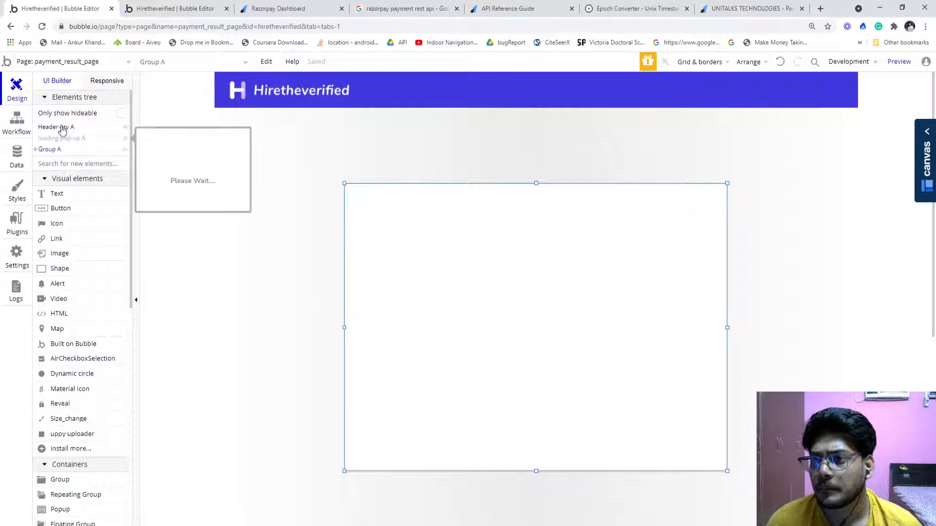
pyautogui.click(35, 149)
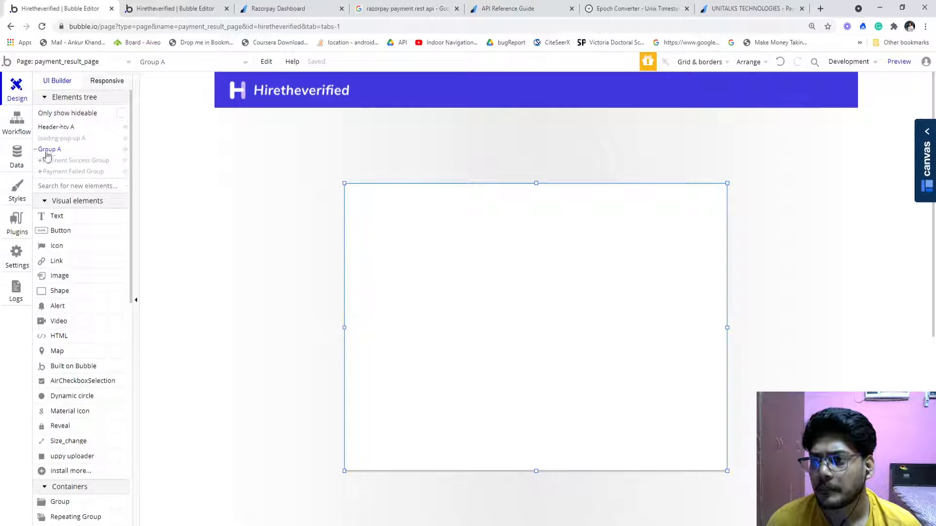
pyautogui.click(57, 160)
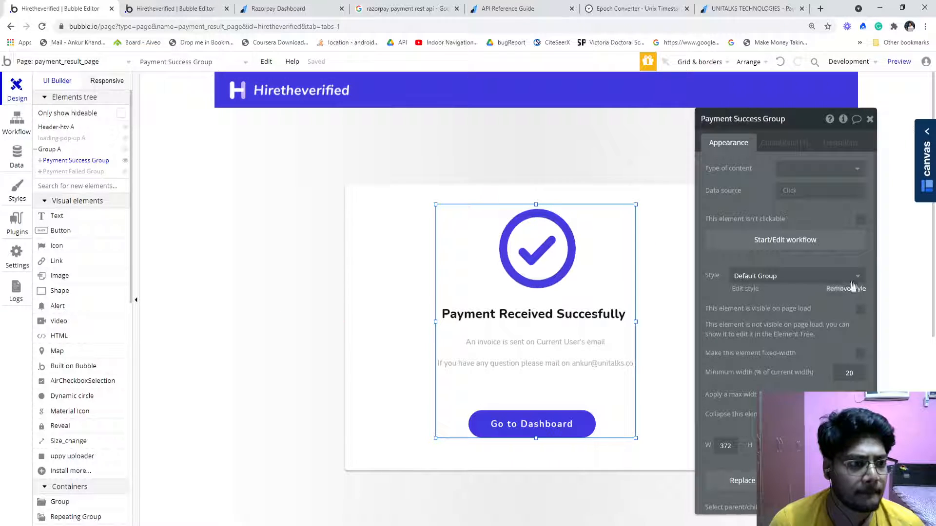
# Check the Payment Success Group's visibility condition based on the URL's payment_status, and hide the group on the canvas.
pyautogui.click(786, 142)
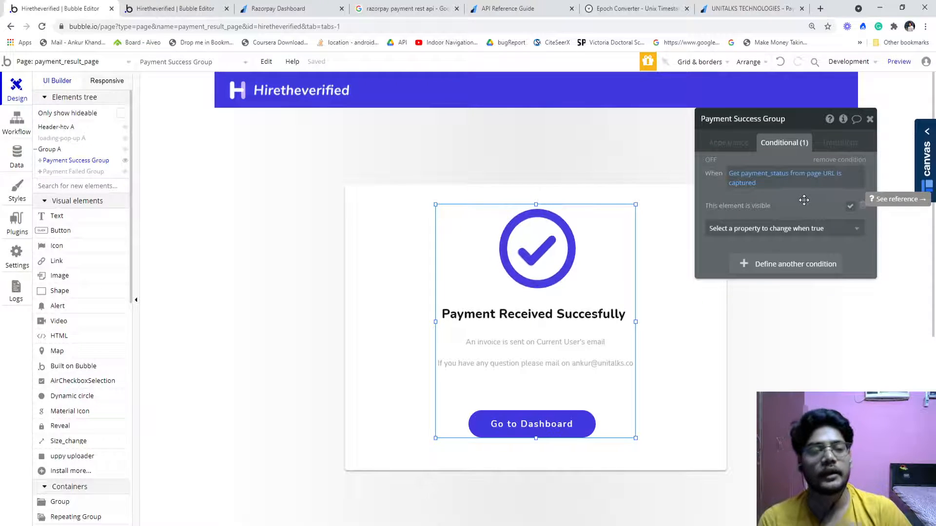
pyautogui.click(870, 119)
pyautogui.doubleClick(268, 185)
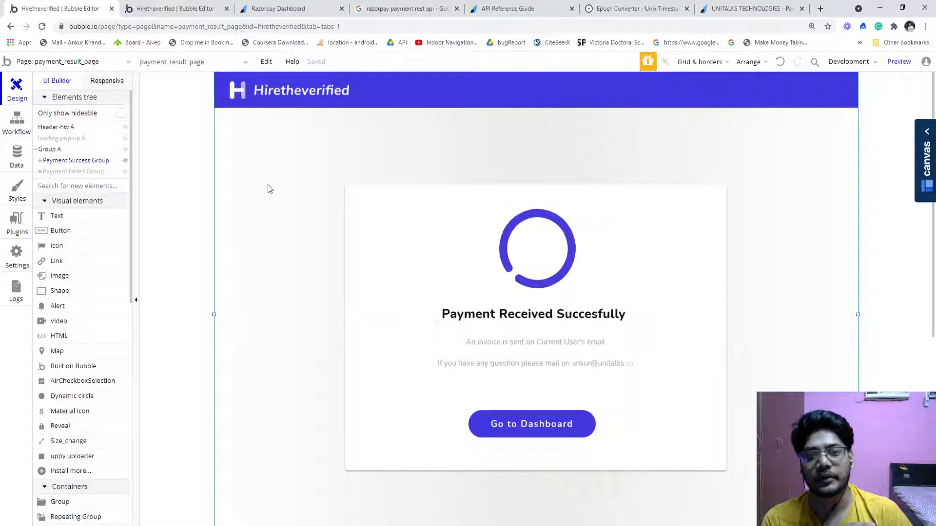
pyautogui.click(125, 161)
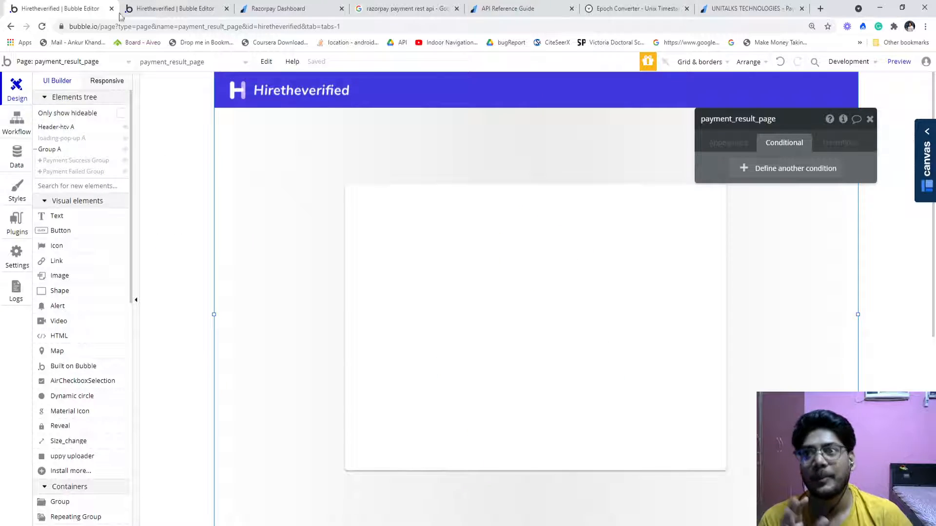
# Return to the Verify Payment call in the API Connector.
pyautogui.click(205, 5)
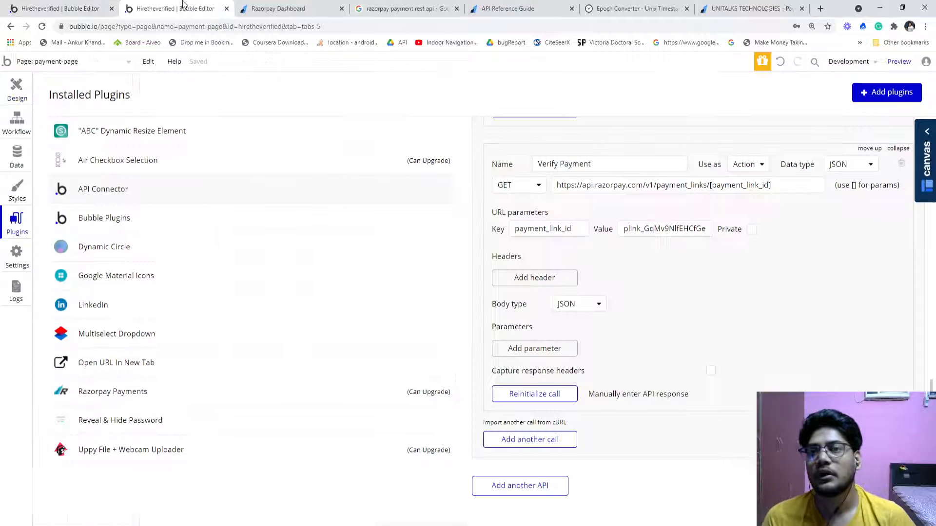